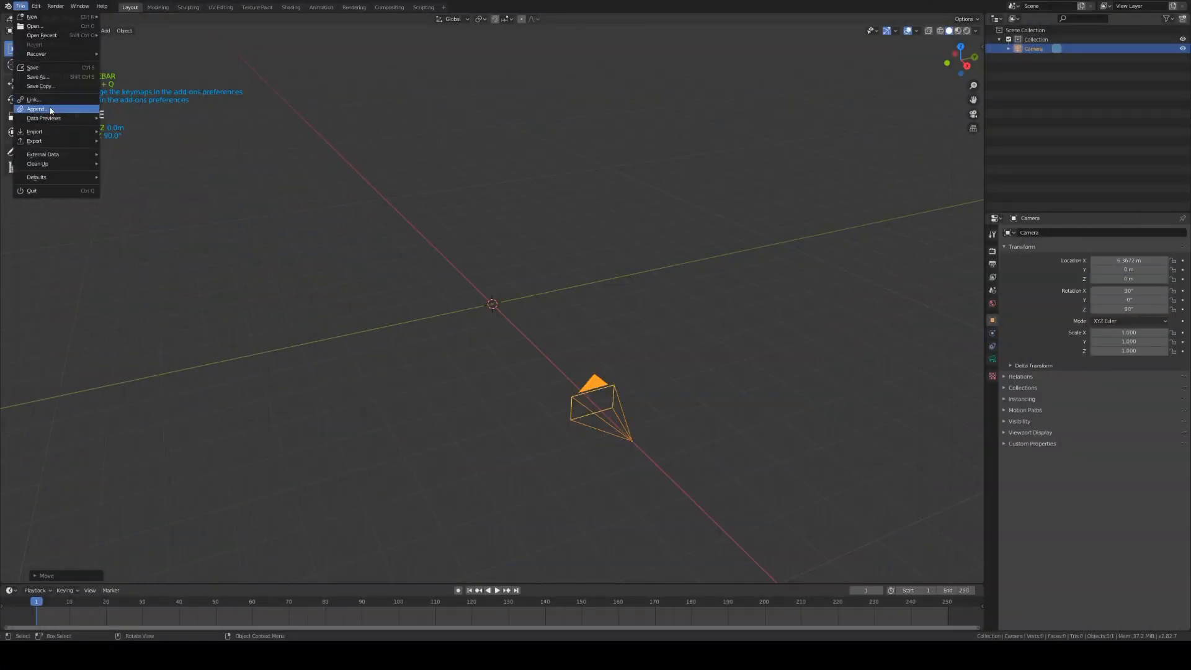
- Append Collection 1 from Falcon_BlendSwap_001.blend in the tutorial folder to the scene
{"action": "left_click", "coordinate": [46, 107]}
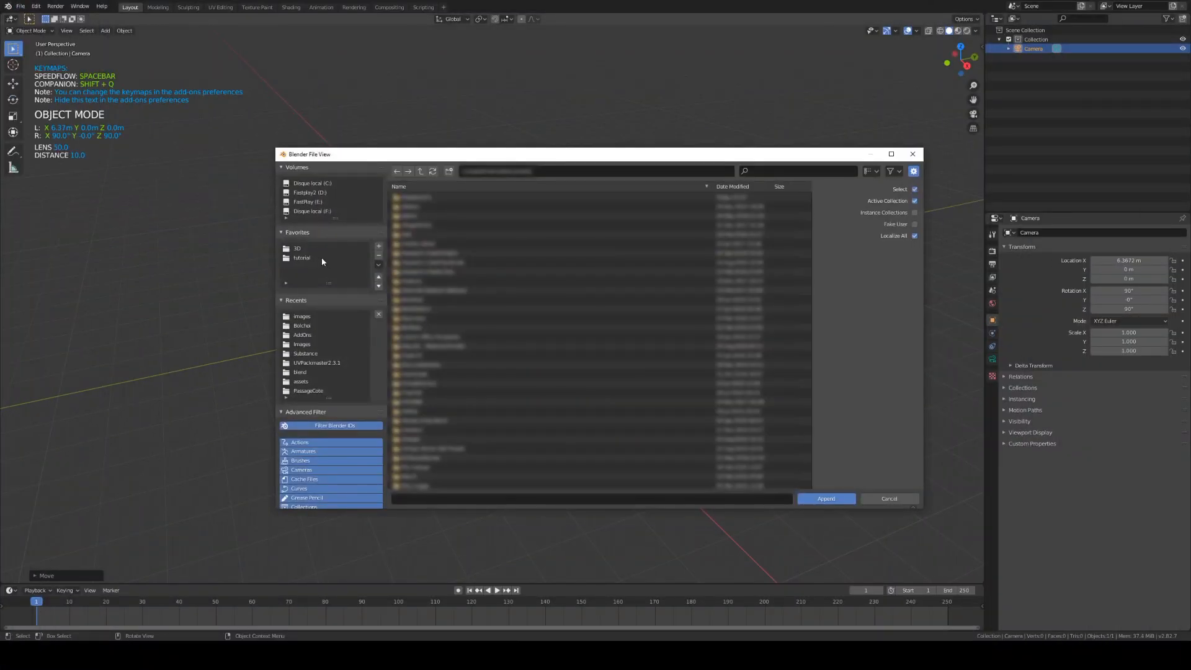
{"action": "double_click", "coordinate": [321, 259]}
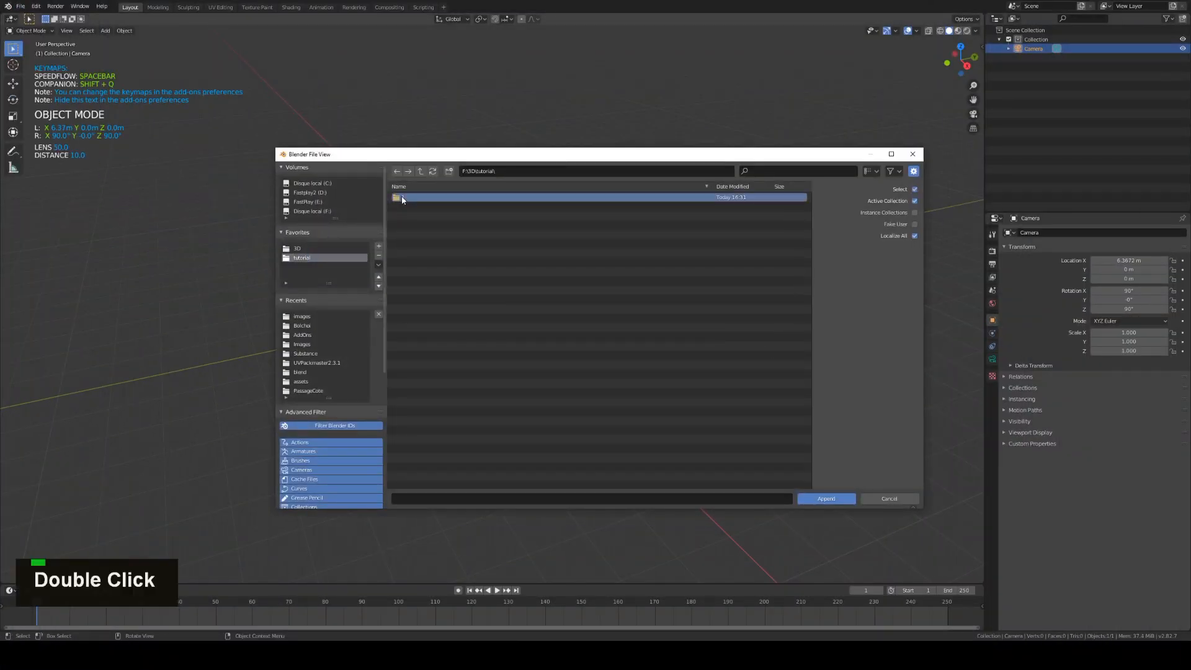
{"action": "double_click", "coordinate": [401, 197]}
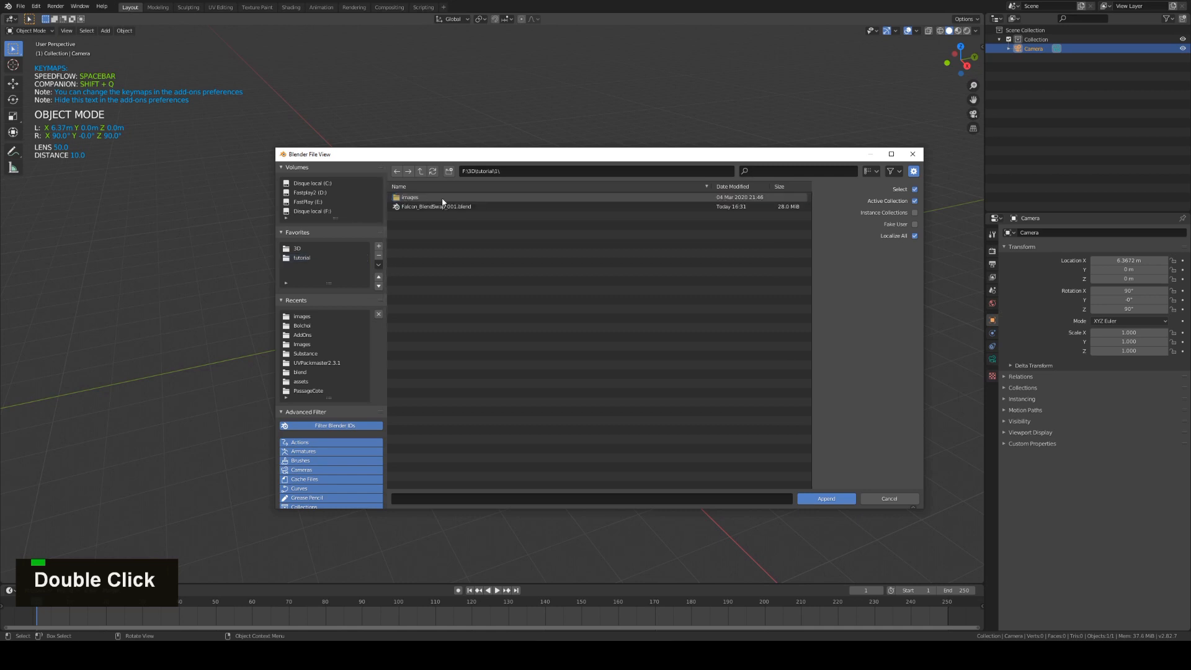
{"action": "left_click", "coordinate": [434, 207]}
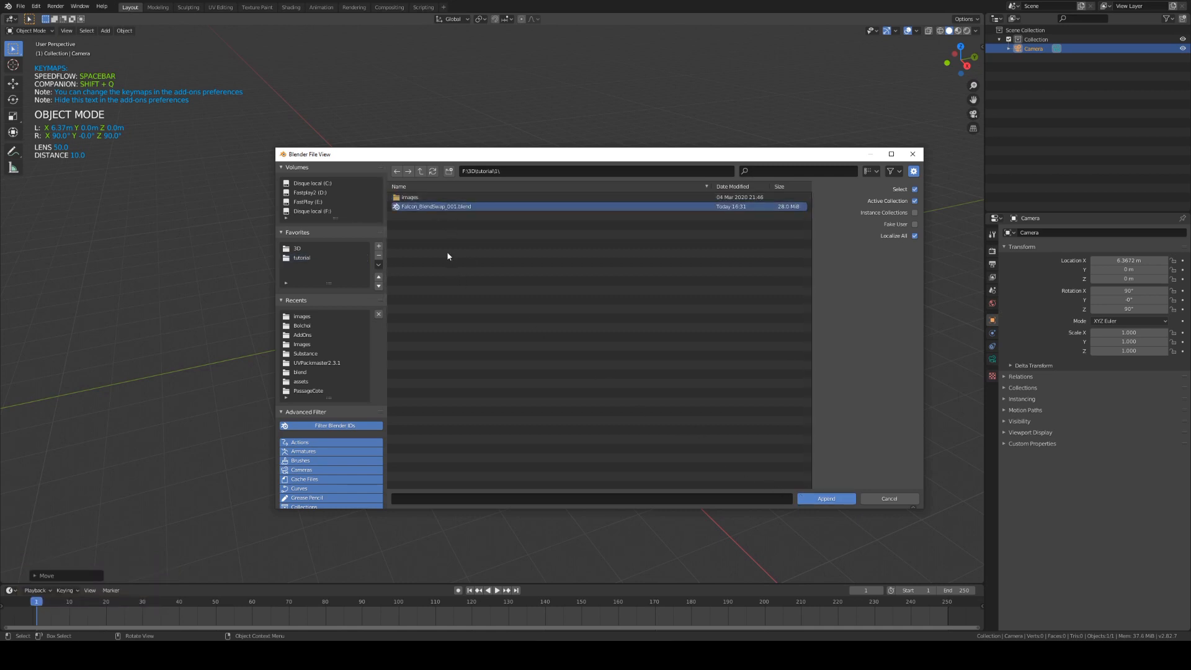
{"action": "double_click", "coordinate": [435, 207]}
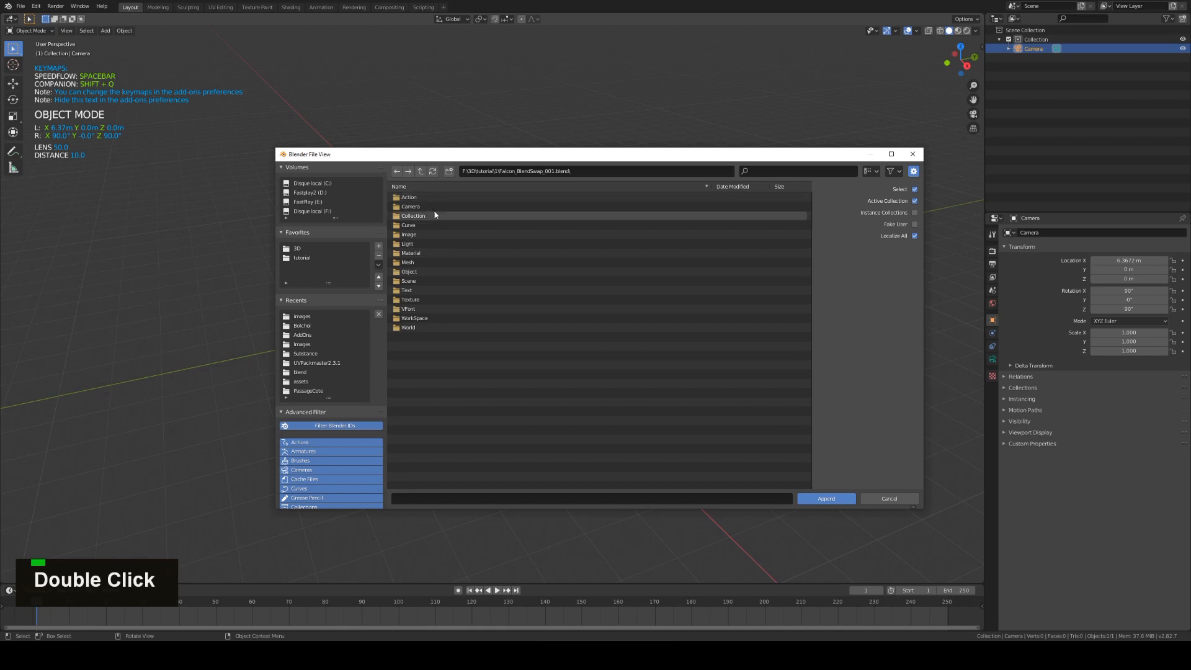
{"action": "double_click", "coordinate": [435, 215]}
{"action": "left_click", "coordinate": [590, 197]}
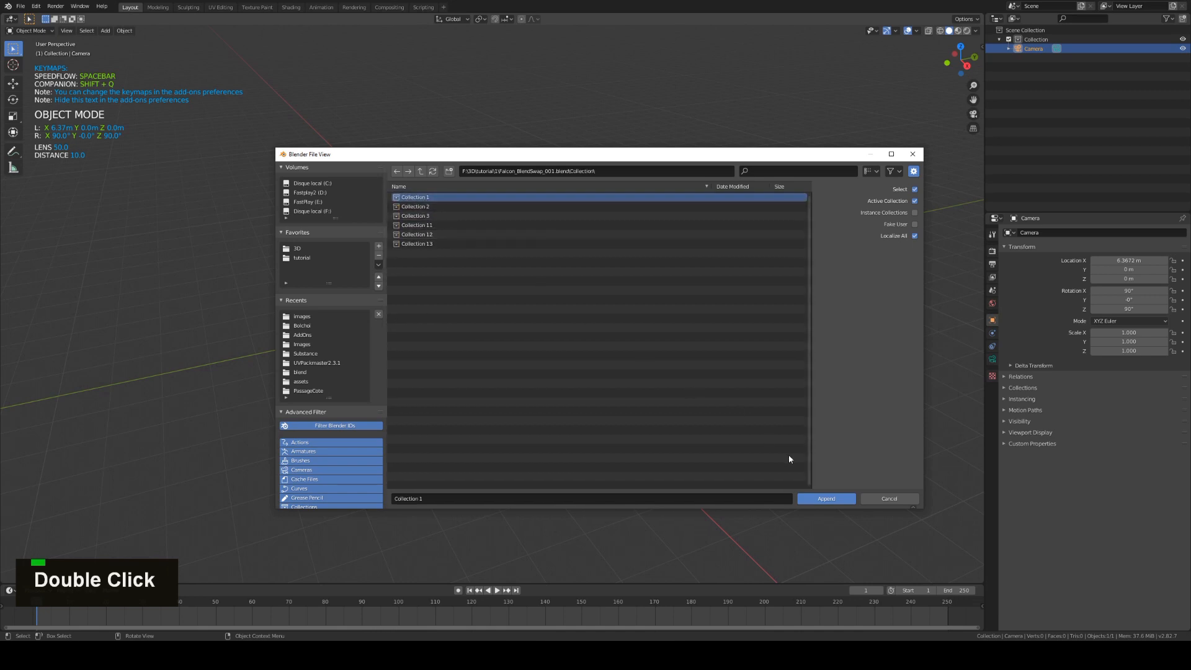
{"action": "left_click", "coordinate": [818, 502]}
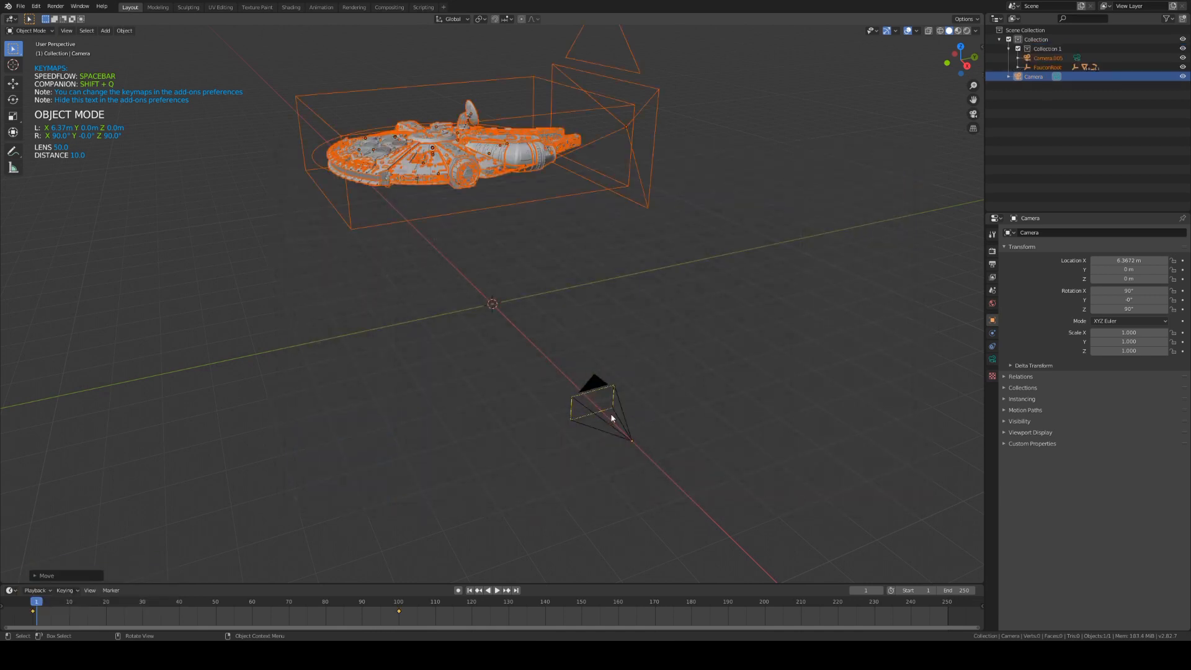
- Delete the extra camera Camera.005 that came with the appended ship
{"action": "left_click", "coordinate": [633, 58]}
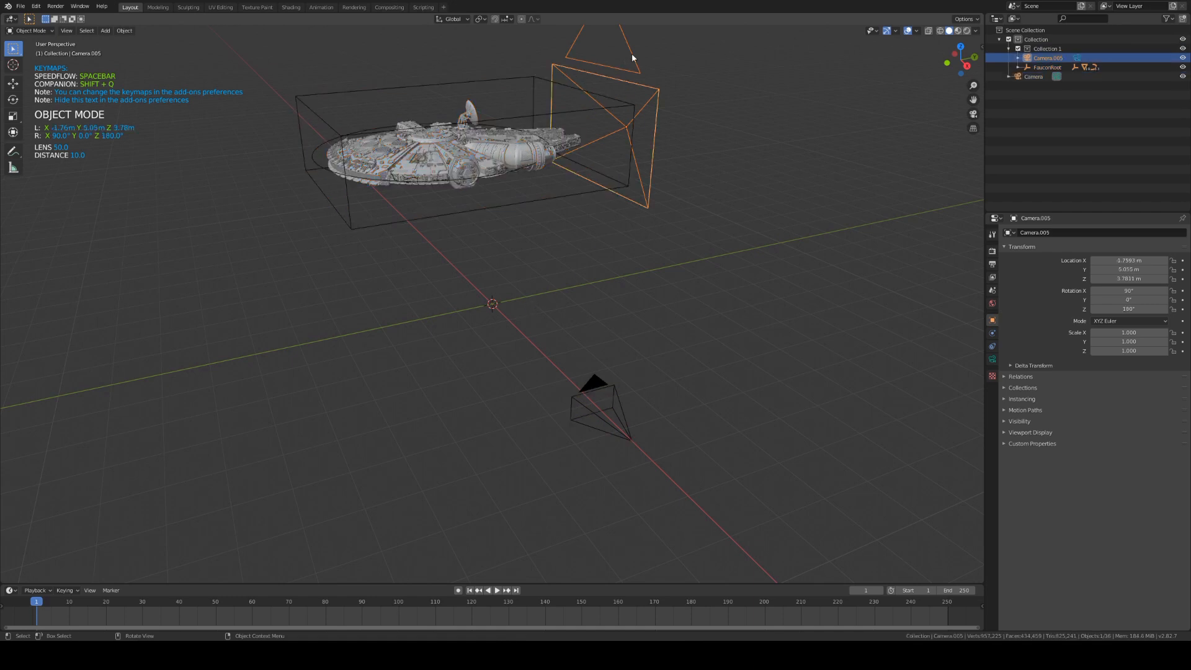
{"action": "key", "text": "x"}
{"action": "left_click", "coordinate": [657, 123]}
- Move the ship's FauconRoot object down along Z to about 0.26 m, fine-tuning its height in front view
{"action": "left_click", "coordinate": [600, 115]}
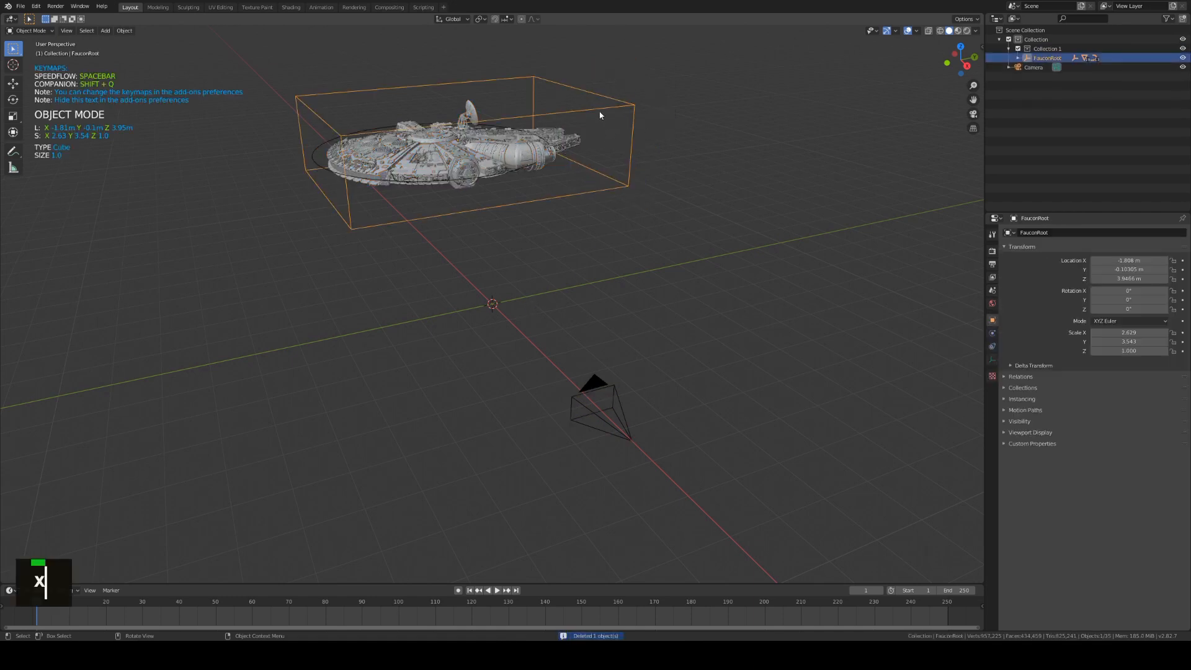
{"action": "key", "text": "g"}
{"action": "key", "text": "z"}
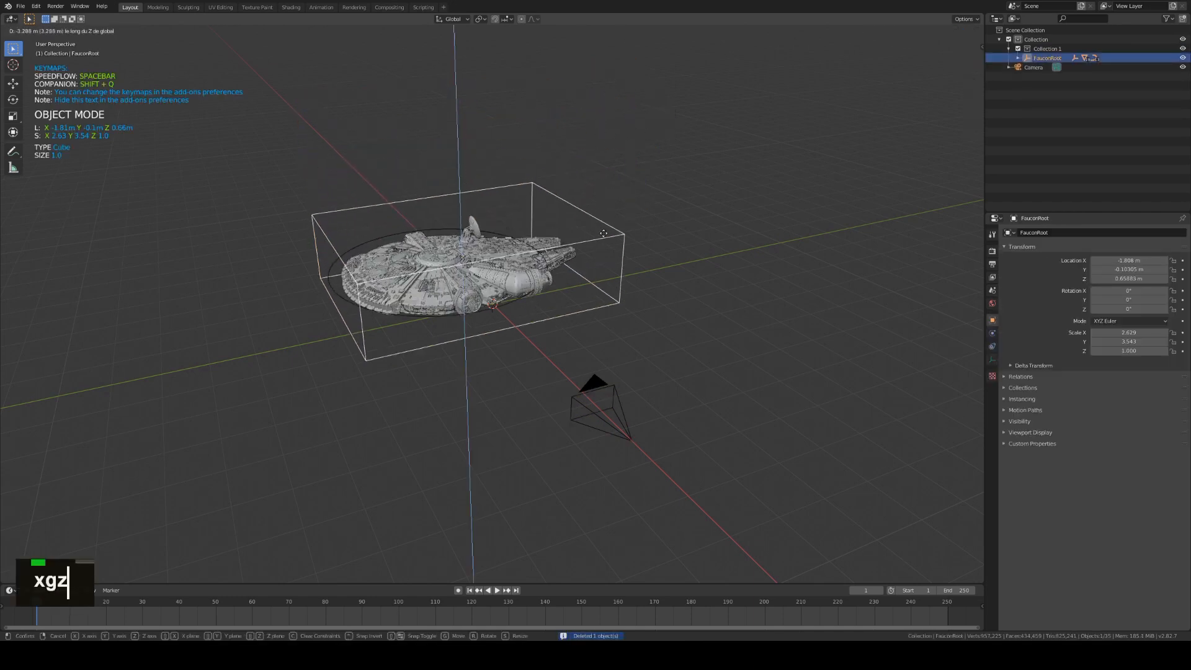
{"action": "left_click", "coordinate": [608, 268]}
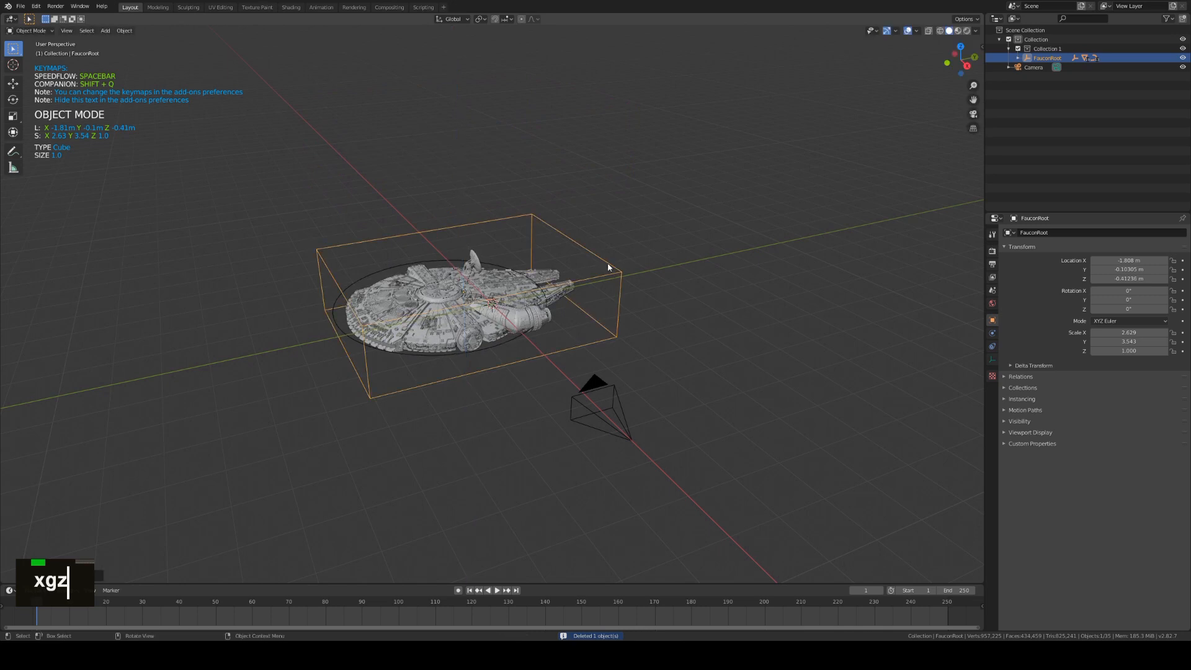
{"action": "key", "text": "1"}
{"action": "key", "text": "g"}
{"action": "key", "text": "z"}
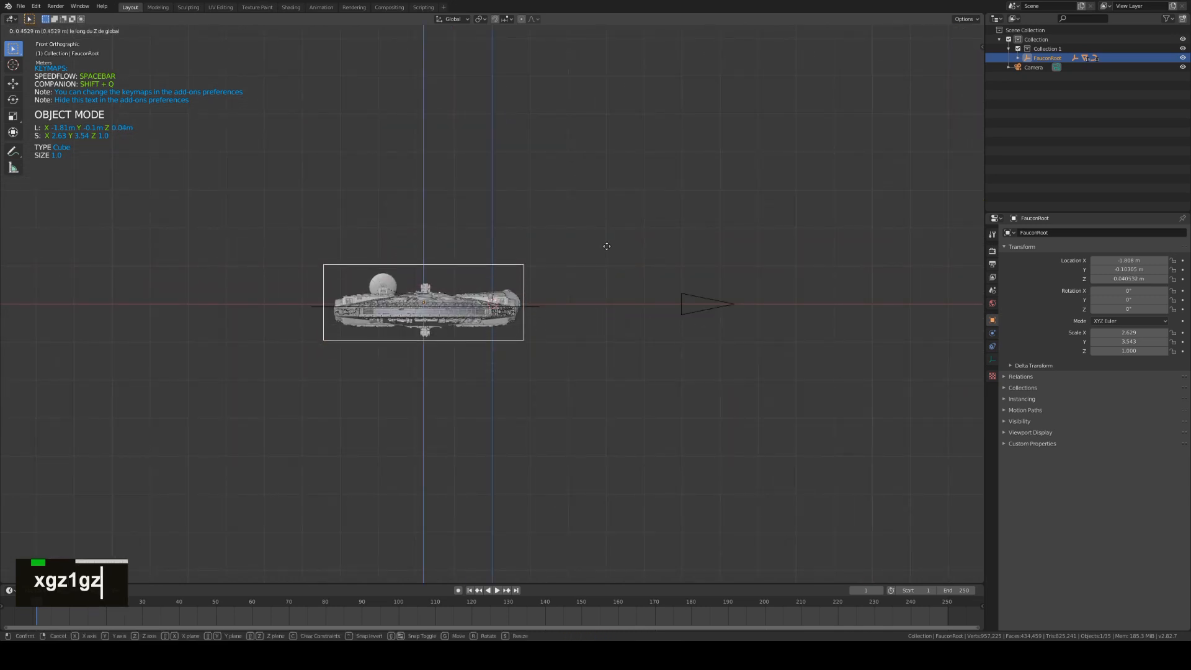
{"action": "left_click", "coordinate": [609, 239]}
- Move FauconRoot along X to about -0.14 m so the ship is centred near the world origin
{"action": "key", "text": "g"}
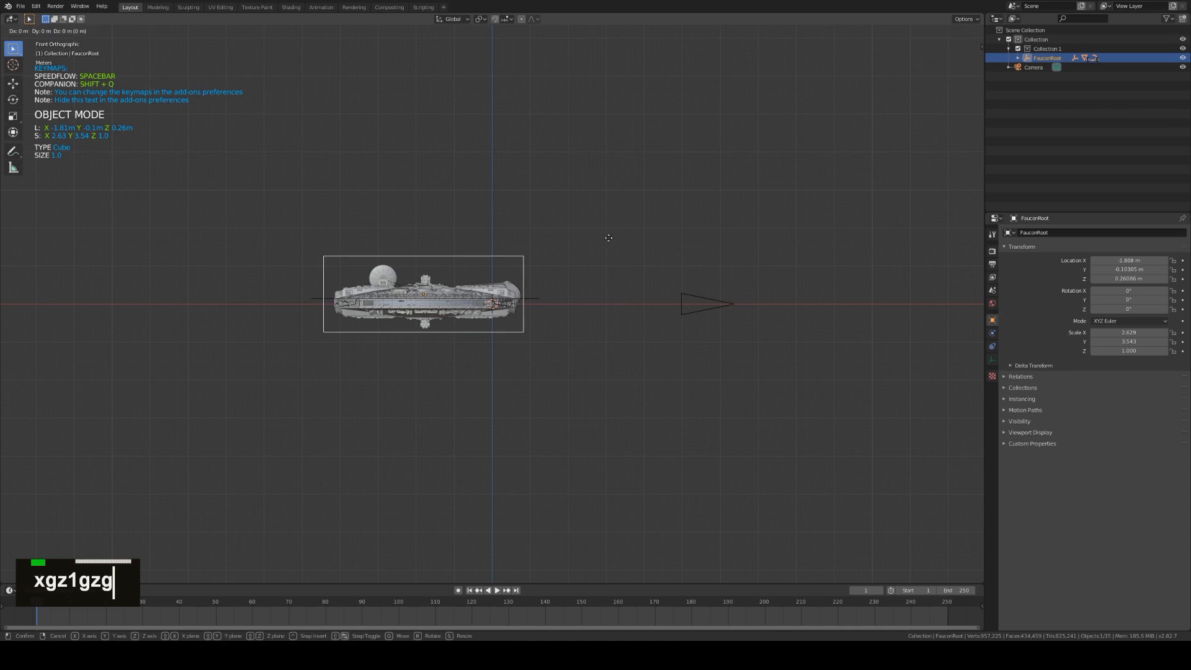
{"action": "key", "text": "x"}
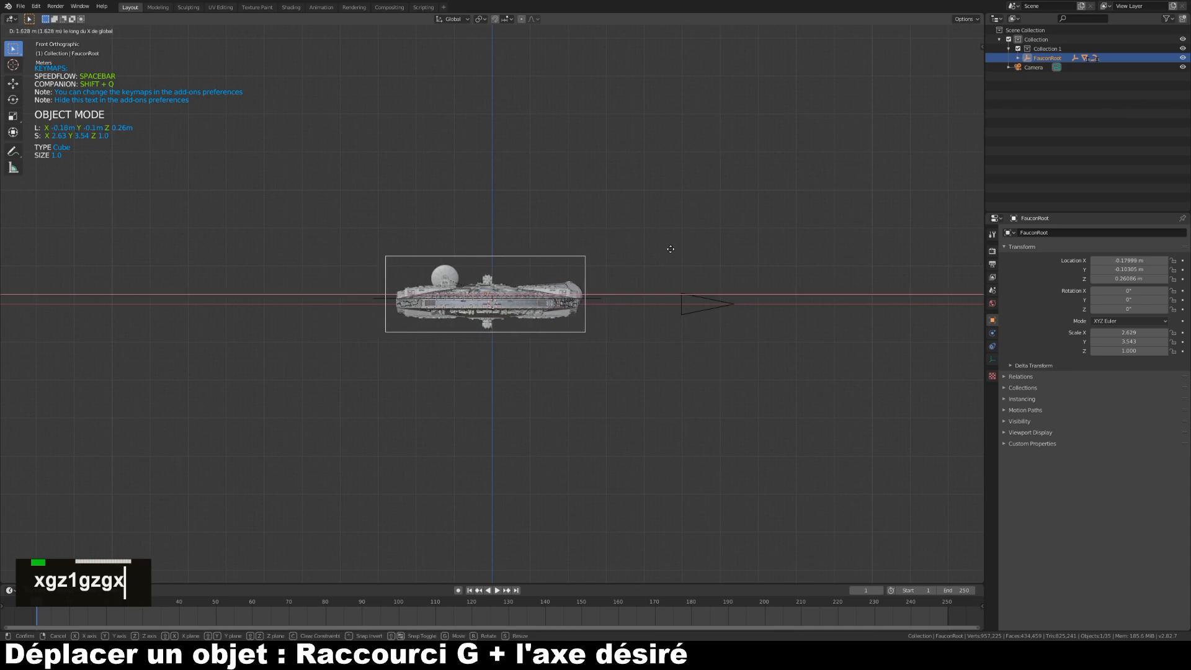
{"action": "left_click", "coordinate": [673, 253]}
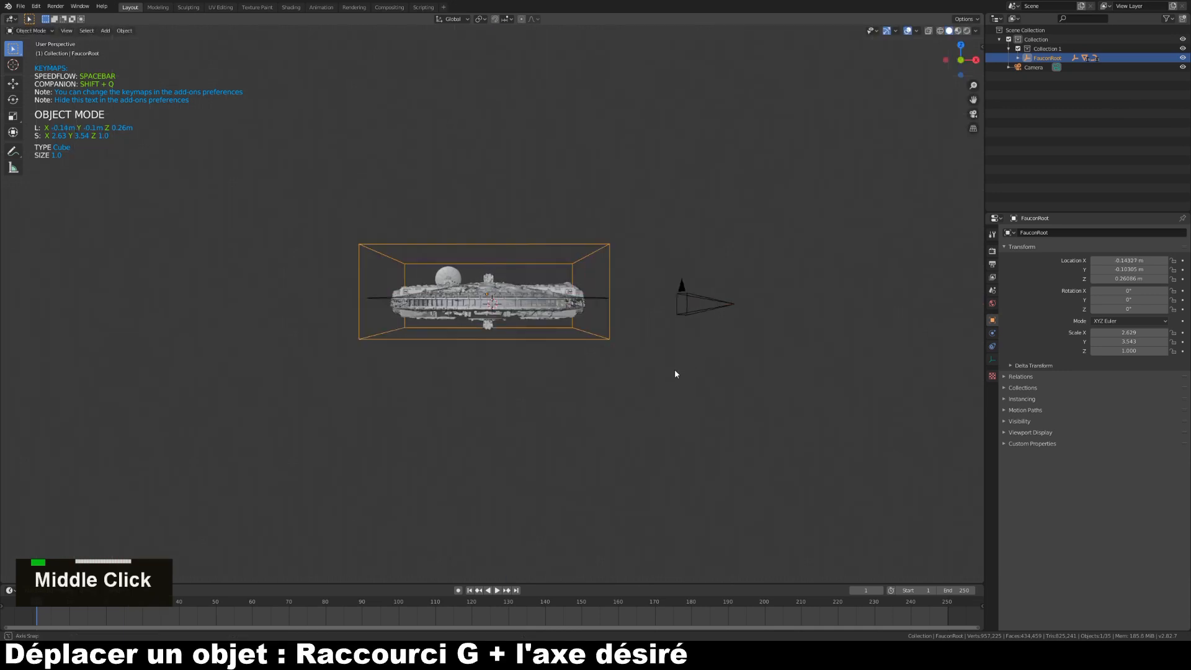
{"action": "middle_click_drag", "start_coordinate": [675, 371], "coordinate": [592, 388]}
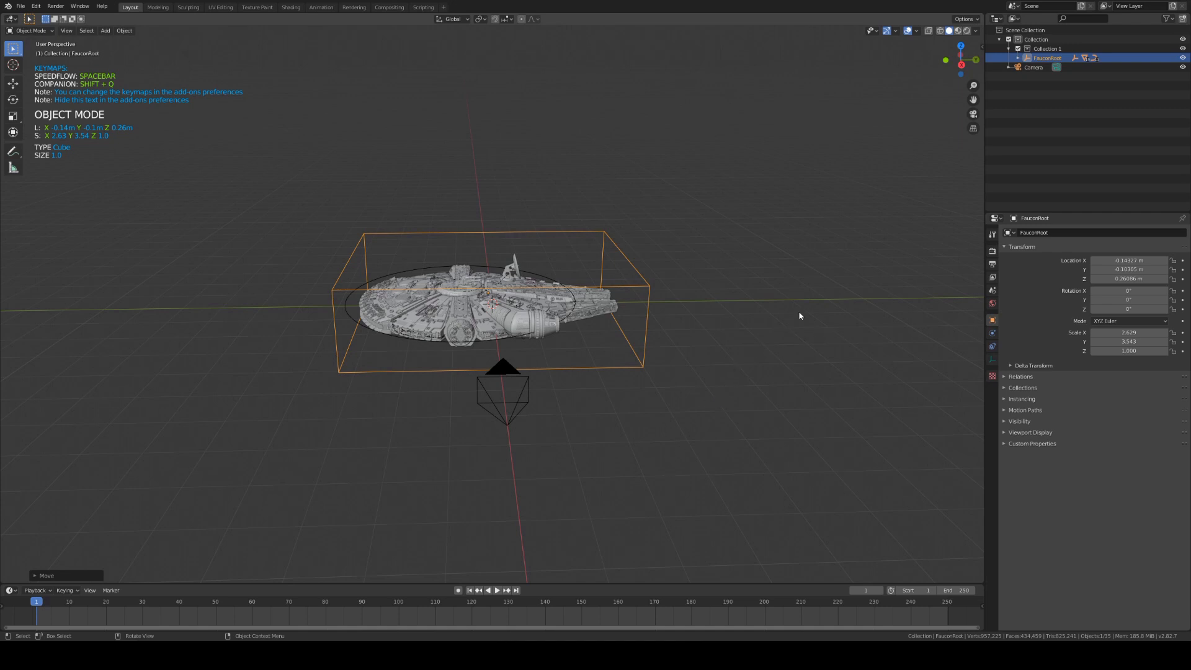
- Switch the viewport's solid shading to MatCap lighting with the grey metallic matcap that has orange highlights
{"action": "key", "text": "n"}
{"action": "left_click", "coordinate": [974, 32]}
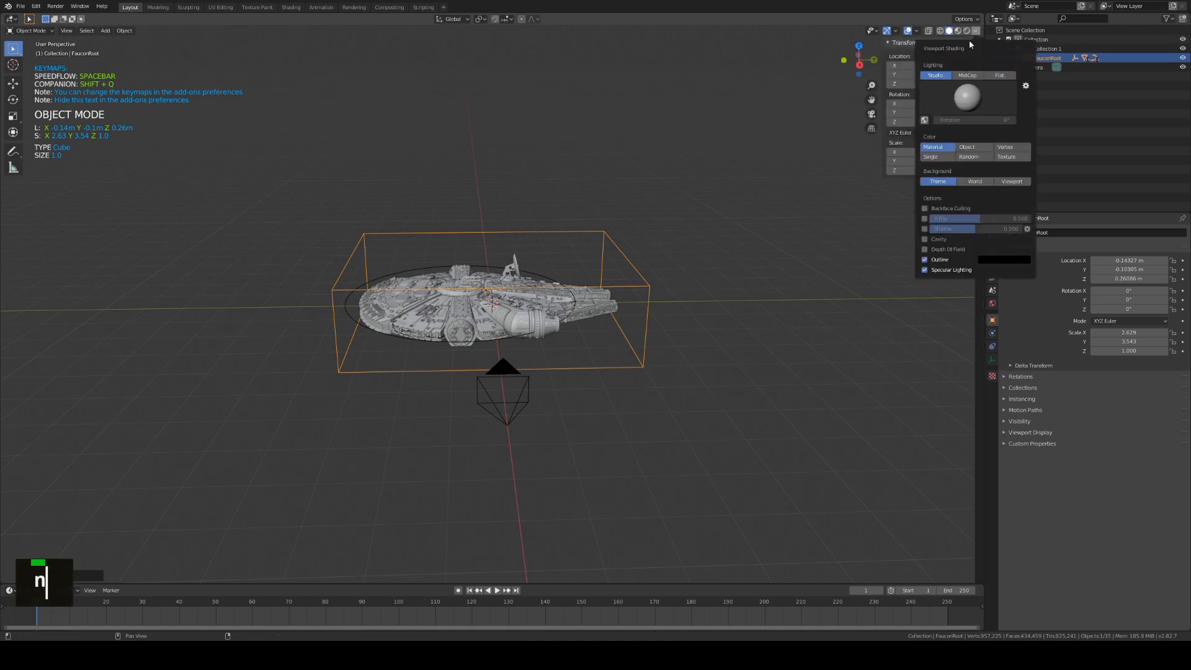
{"action": "left_click", "coordinate": [968, 76]}
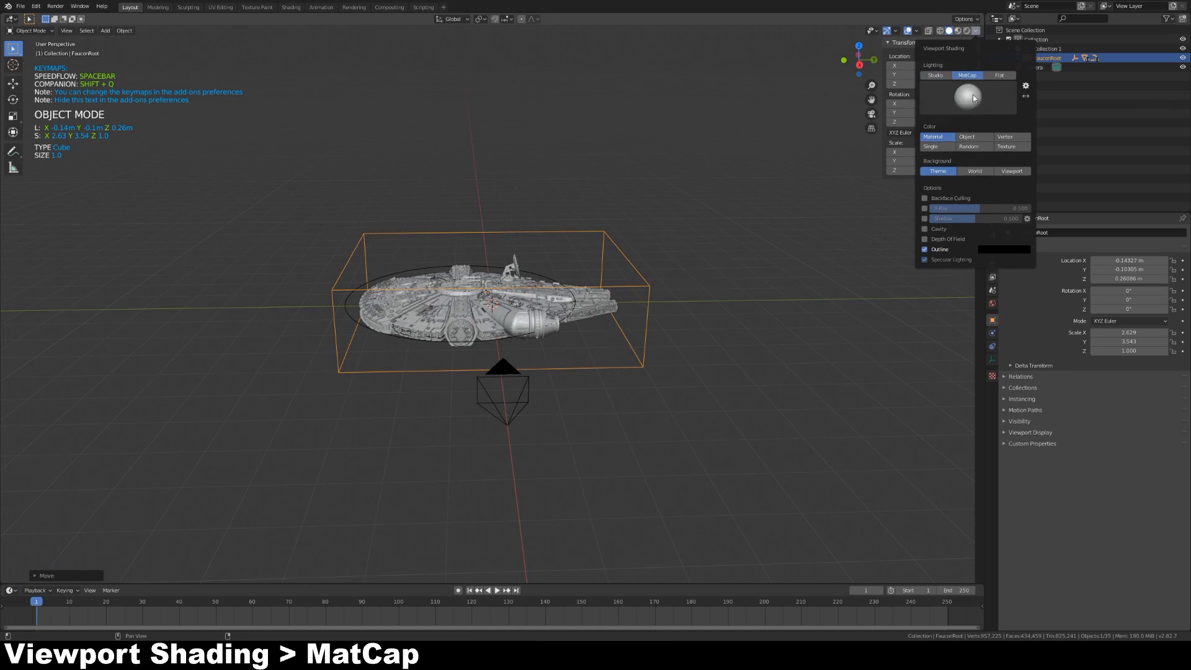
{"action": "left_click", "coordinate": [966, 98]}
{"action": "left_click", "coordinate": [921, 129]}
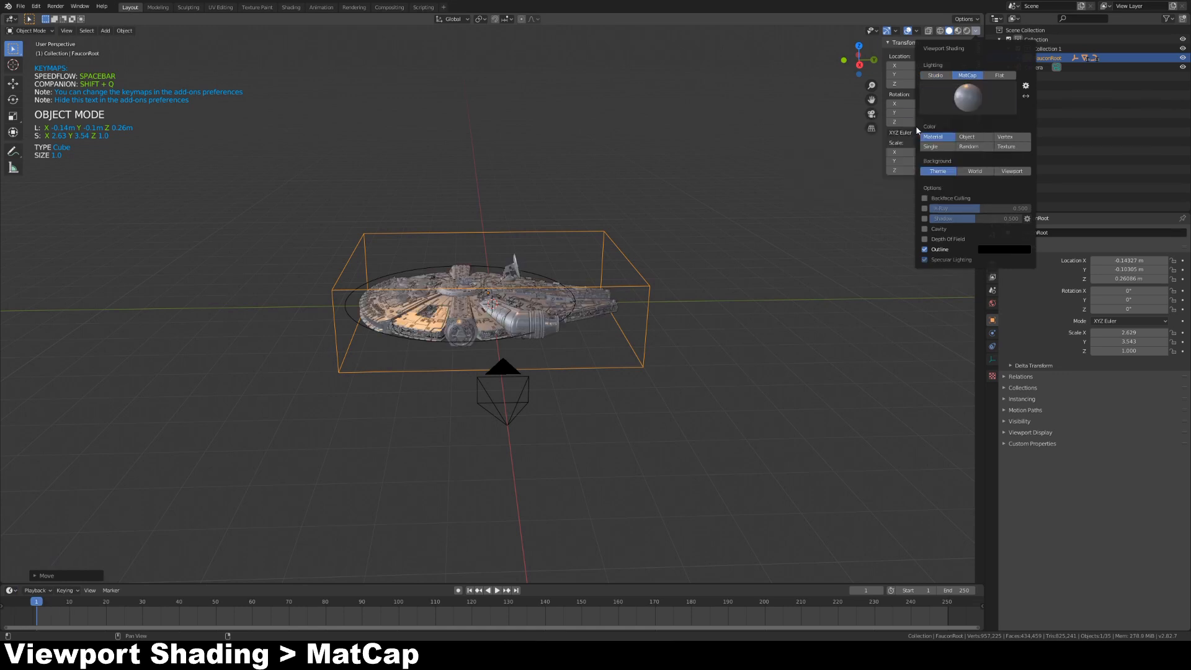
- Enable Cavity in the viewport shading and set its type to Both
{"action": "left_click", "coordinate": [976, 31]}
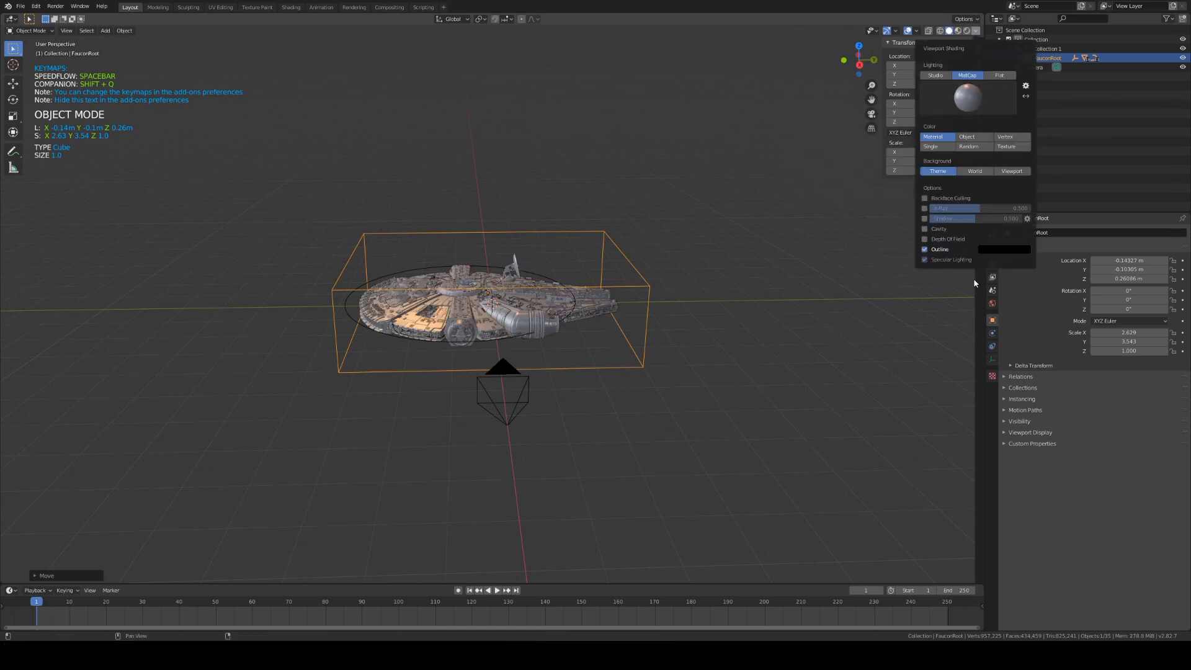
{"action": "left_click", "coordinate": [925, 229]}
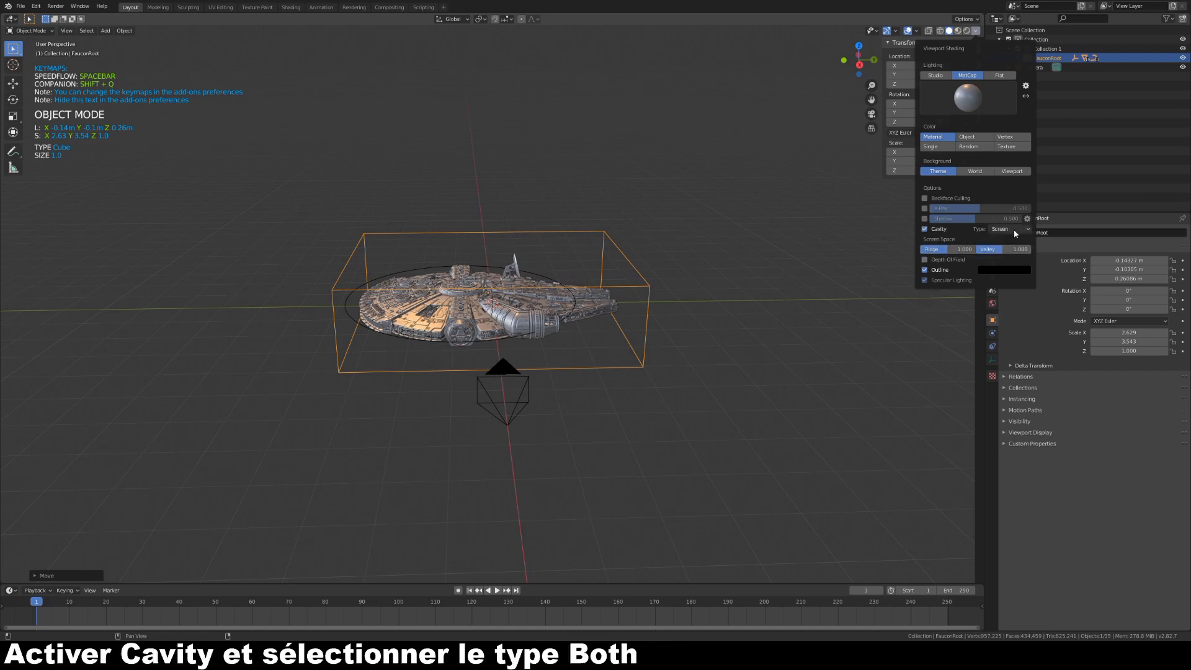
{"action": "left_click", "coordinate": [1016, 260]}
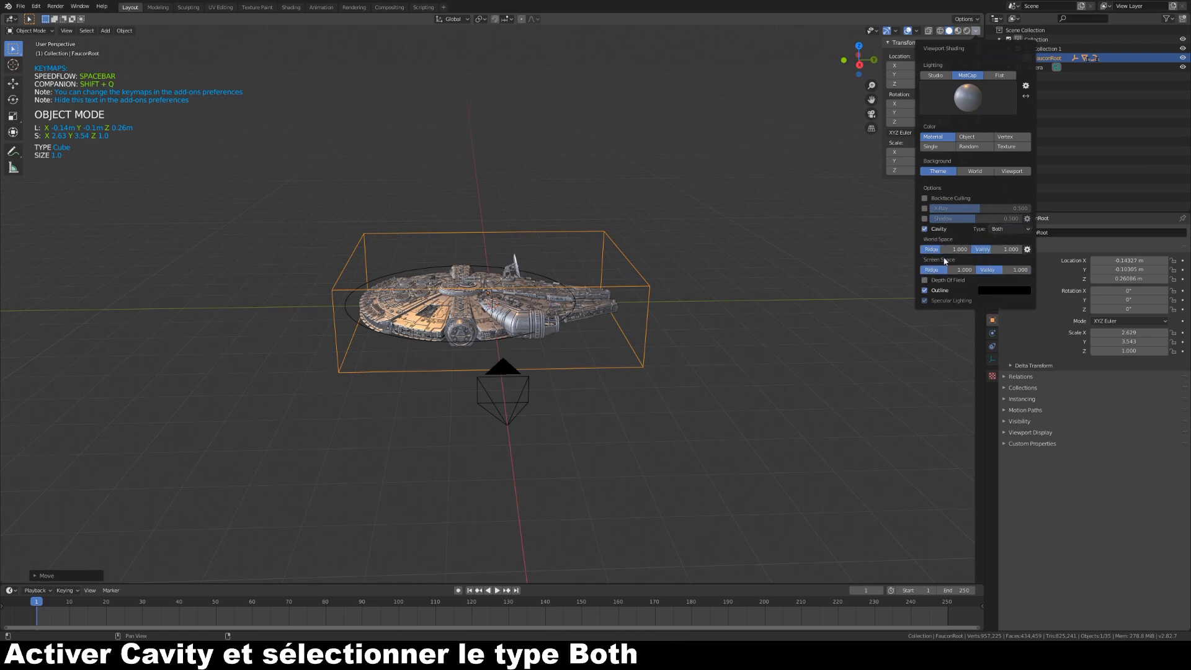
- Set the scene camera's lens type to Orthographic and look through the camera
{"action": "mouse_move", "coordinate": [518, 394]}
{"action": "middle_mouse_down"}
{"action": "mouse_move", "coordinate": [511, 375]}
{"action": "mouse_move", "coordinate": [539, 403]}
{"action": "middle_mouse_up"}
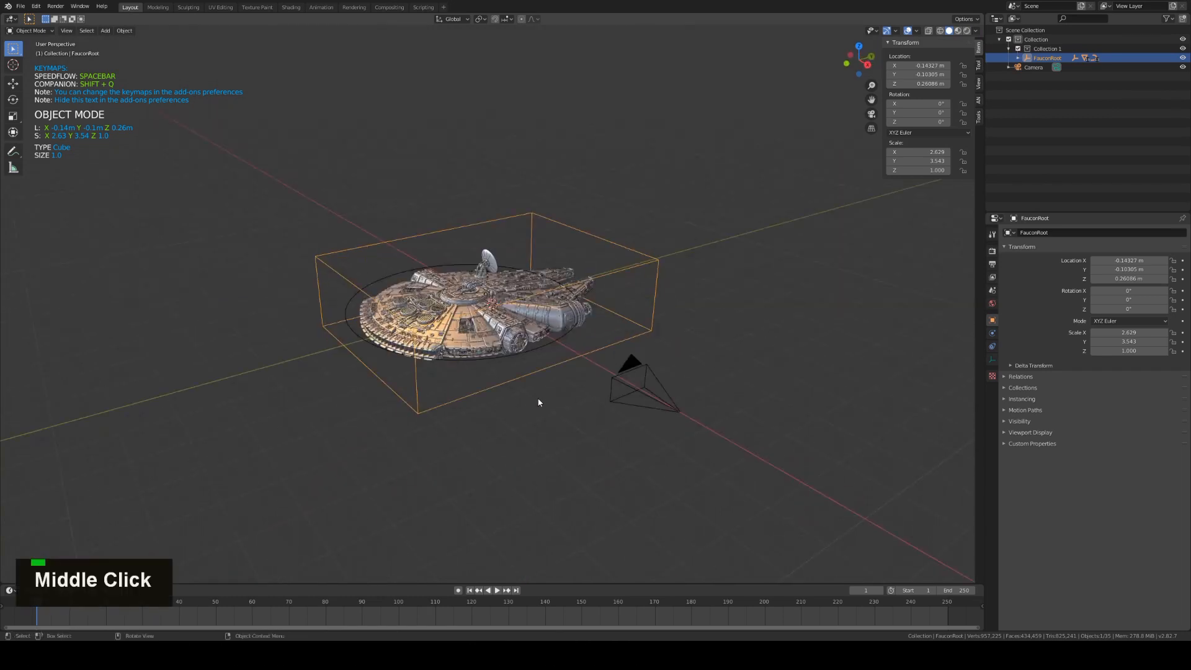
{"action": "left_click", "coordinate": [635, 368]}
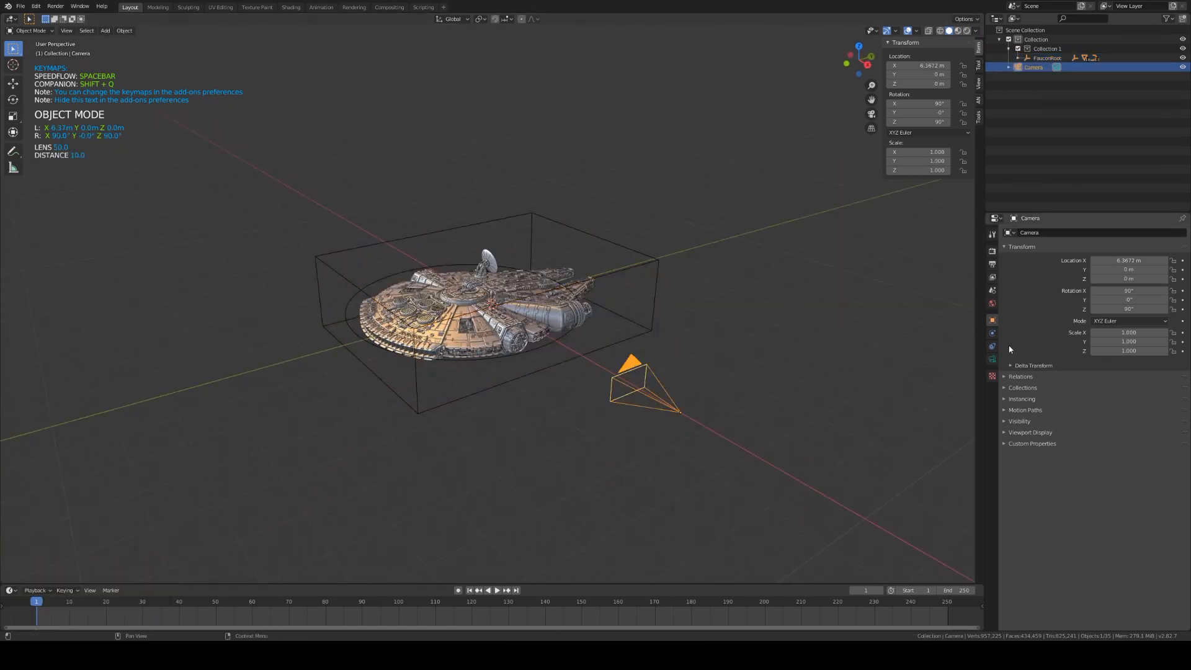
{"action": "left_click", "coordinate": [993, 360]}
{"action": "left_click", "coordinate": [1122, 261]}
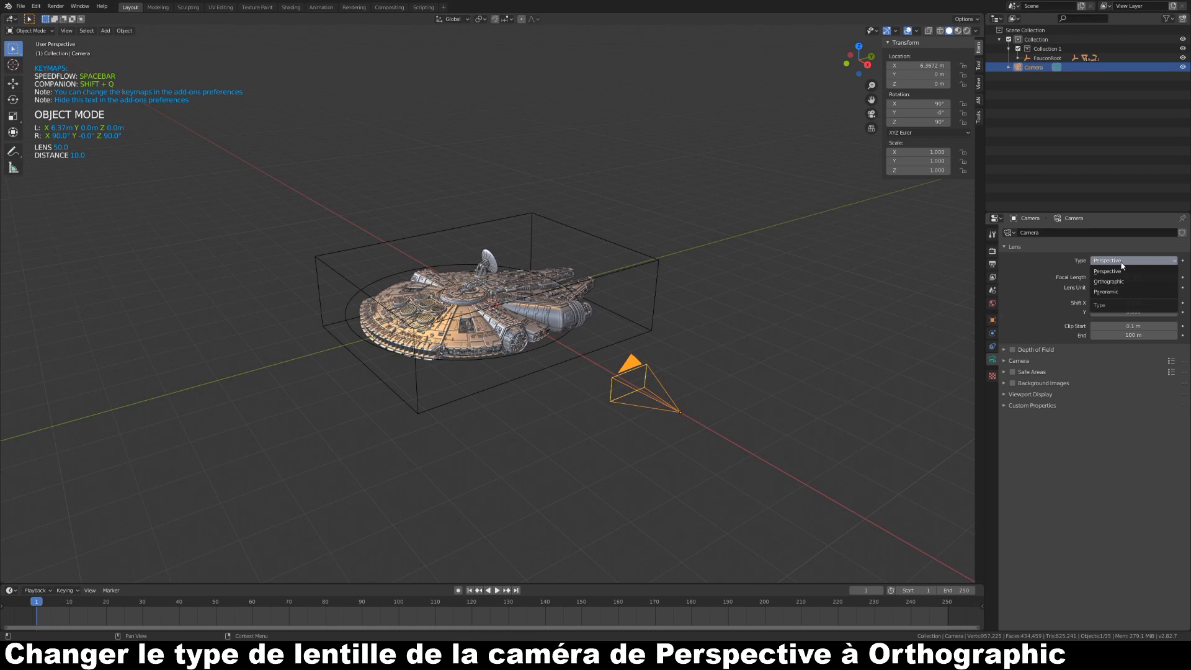
{"action": "left_click", "coordinate": [1154, 286]}
{"action": "key", "text": "KP_0"}
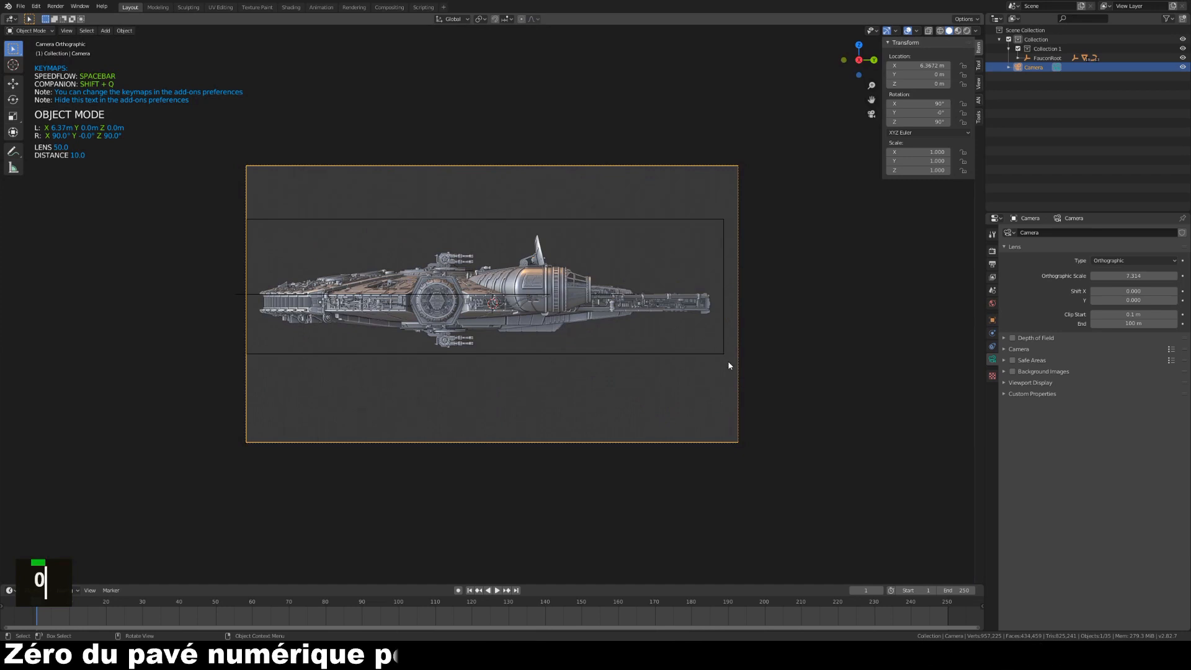
{"action": "key", "text": "g"}
{"action": "key", "text": "x"}
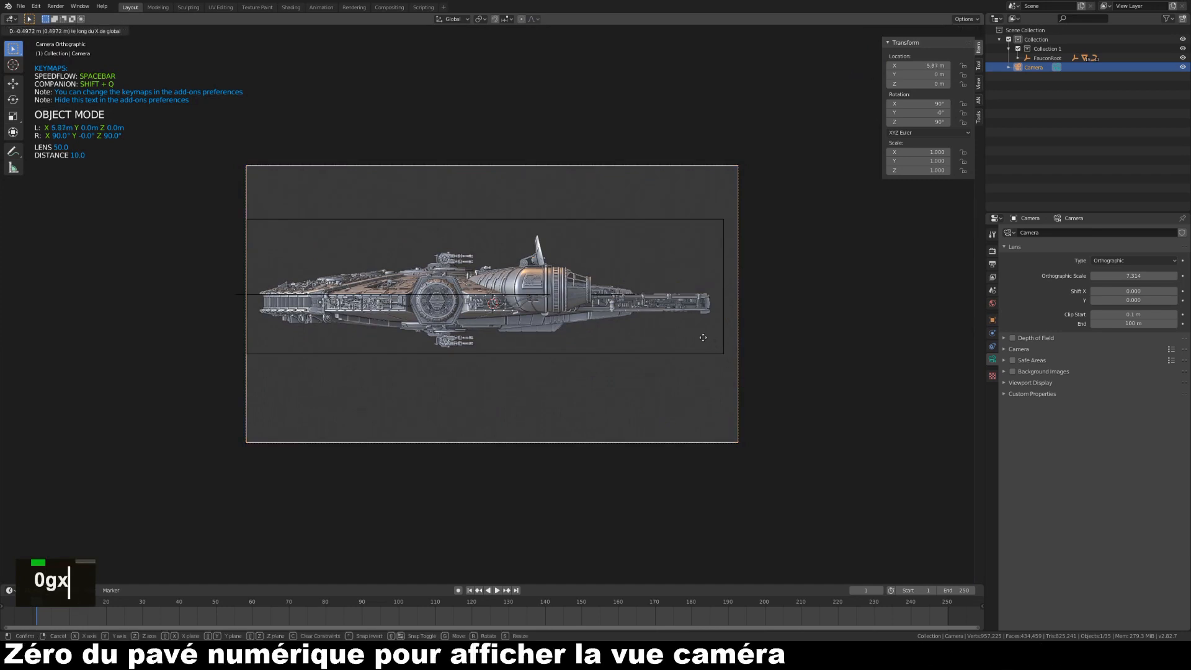
{"action": "key", "text": "Escape"}
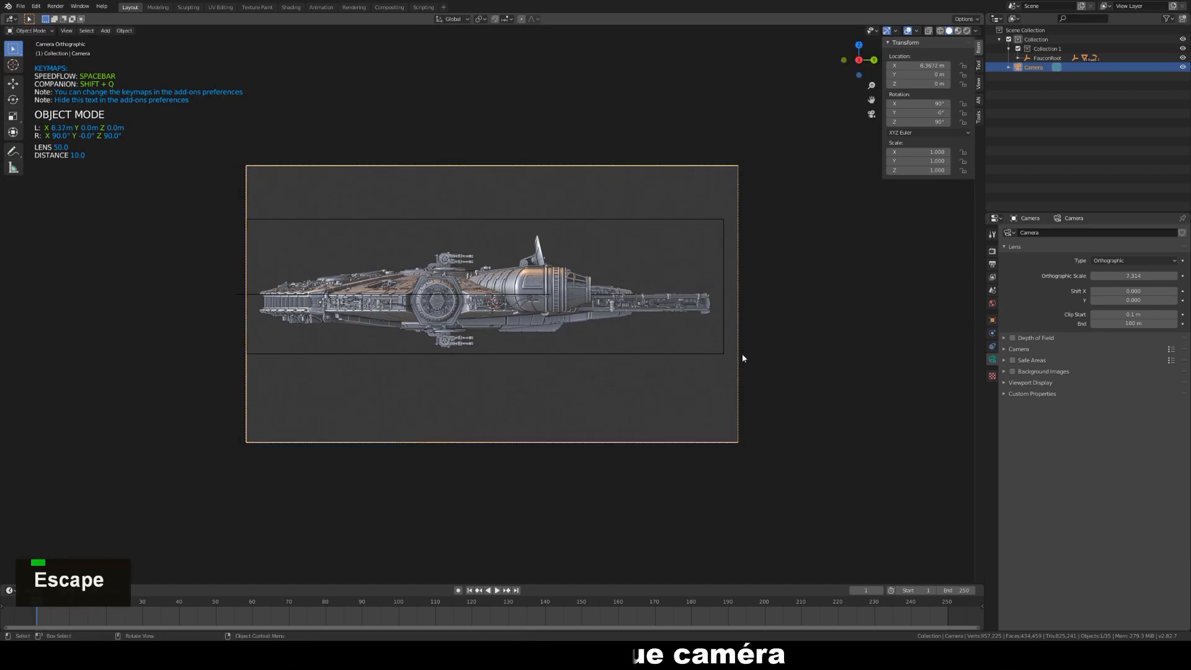
- Move the camera to about Y -0.21 m and Z 0.12 m to frame the ship in the camera view
{"action": "key", "text": "g"}
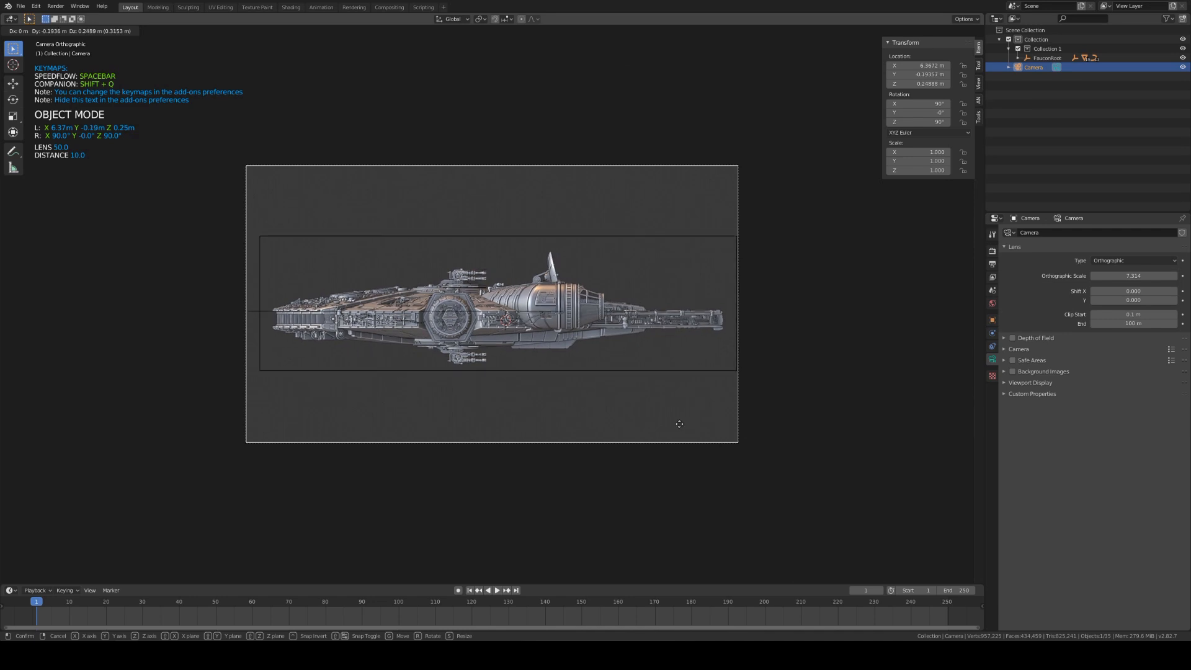
{"action": "left_click", "coordinate": [680, 437]}
- Set the scene's render engine to Workbench
{"action": "left_click", "coordinate": [993, 265]}
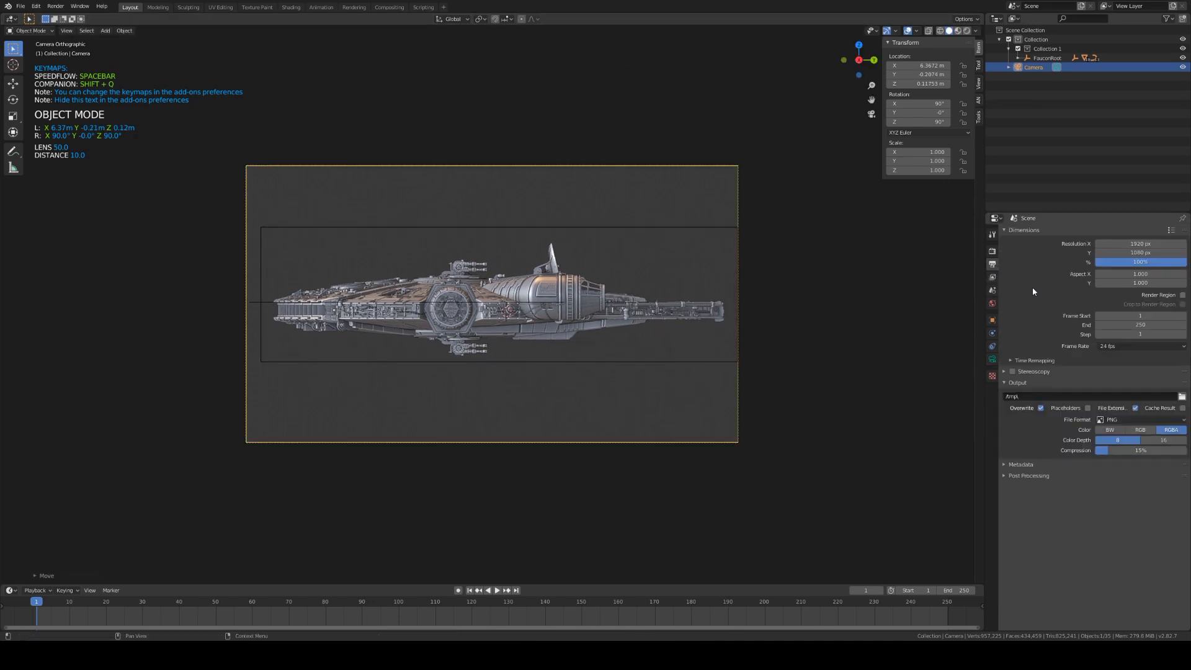
{"action": "scroll", "coordinate": [1066, 304], "scroll_direction": "up", "scroll_amount": 1}
{"action": "double_click", "coordinate": [993, 250]}
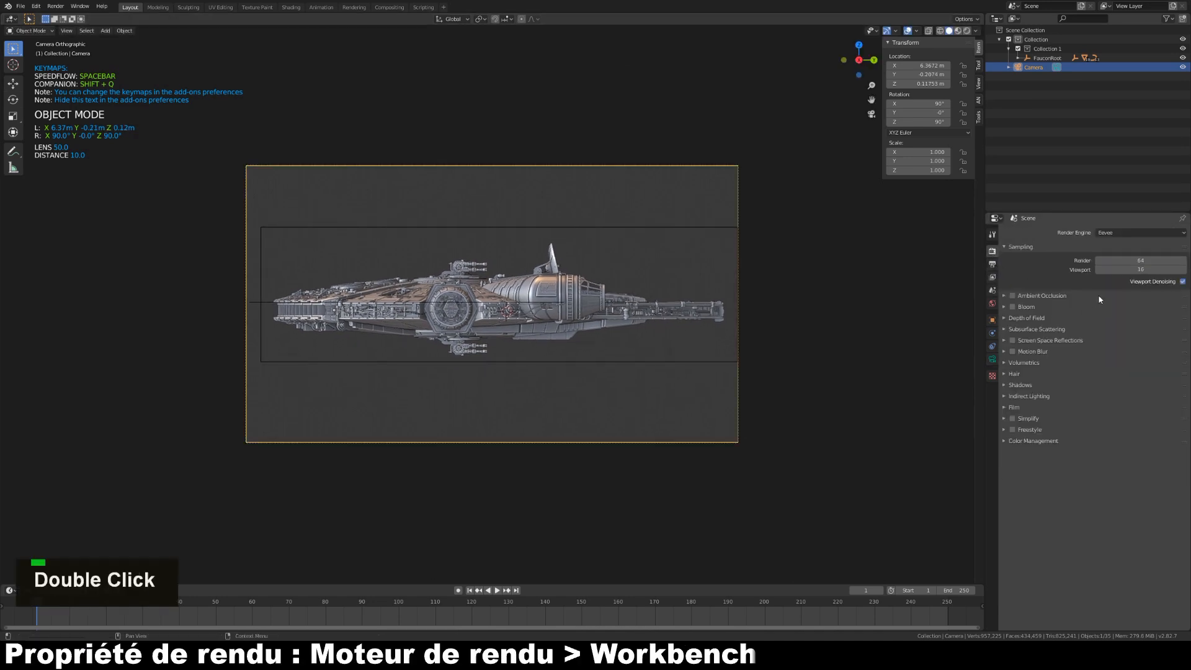
{"action": "left_click", "coordinate": [1120, 233]}
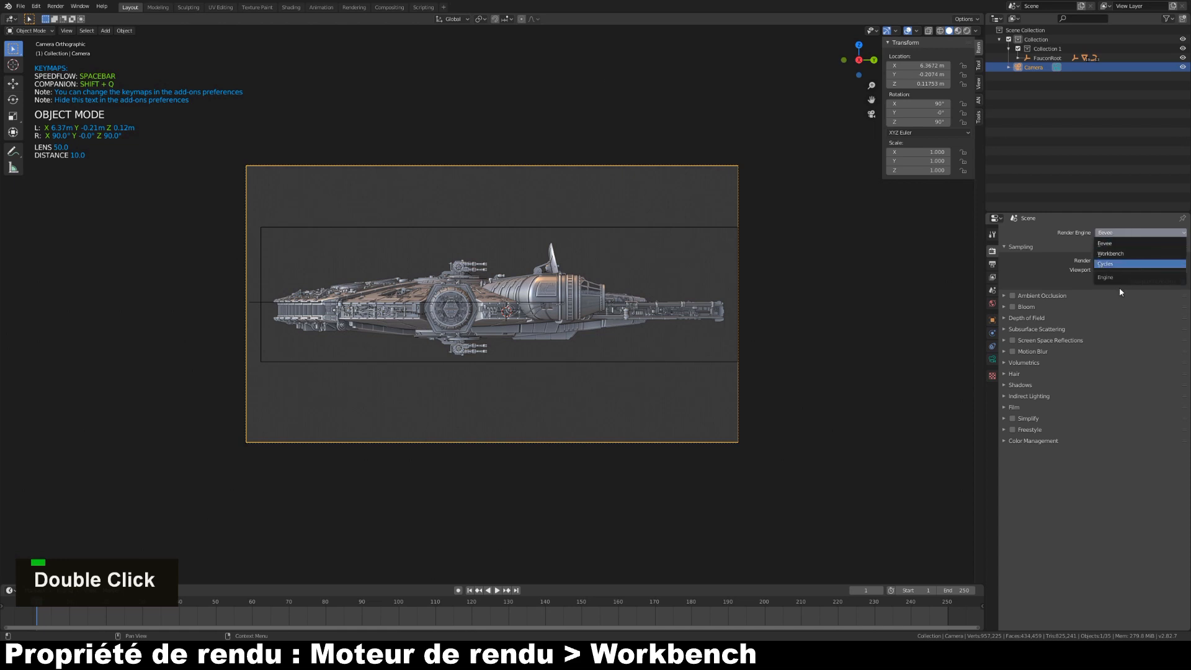
{"action": "left_click", "coordinate": [1129, 255]}
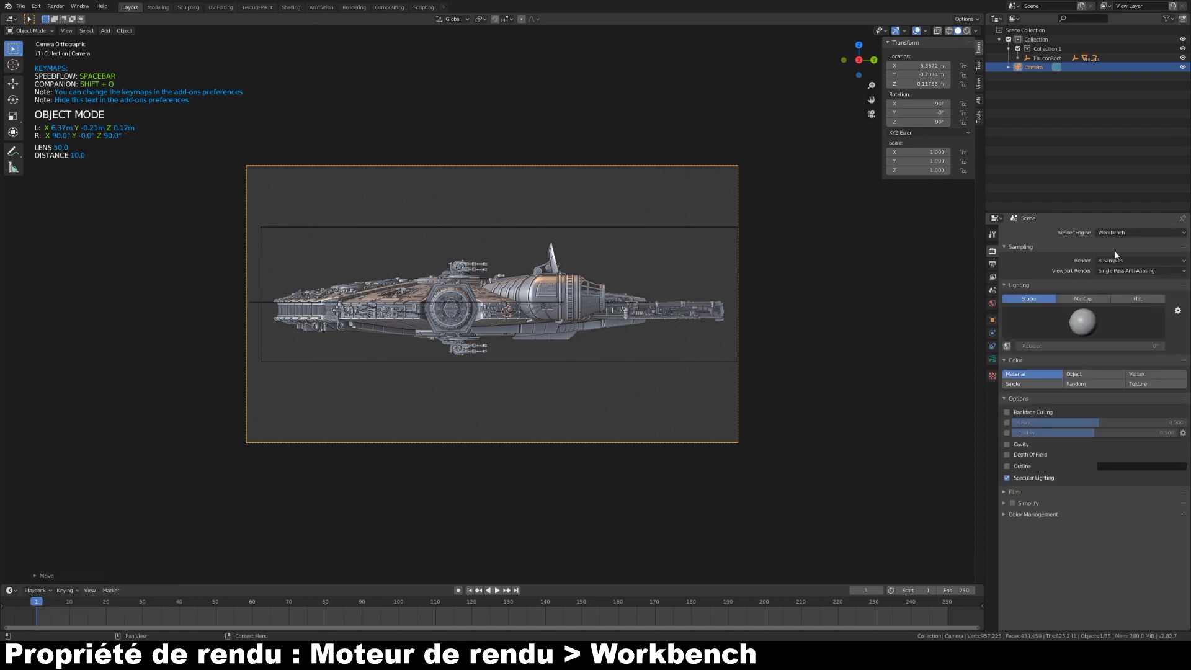
- Set the Workbench render lighting to MatCap with the same orange-highlighted grey metallic matcap as the viewport
{"action": "left_click", "coordinate": [1084, 299]}
{"action": "left_click", "coordinate": [1085, 322]}
{"action": "left_click", "coordinate": [1066, 355]}
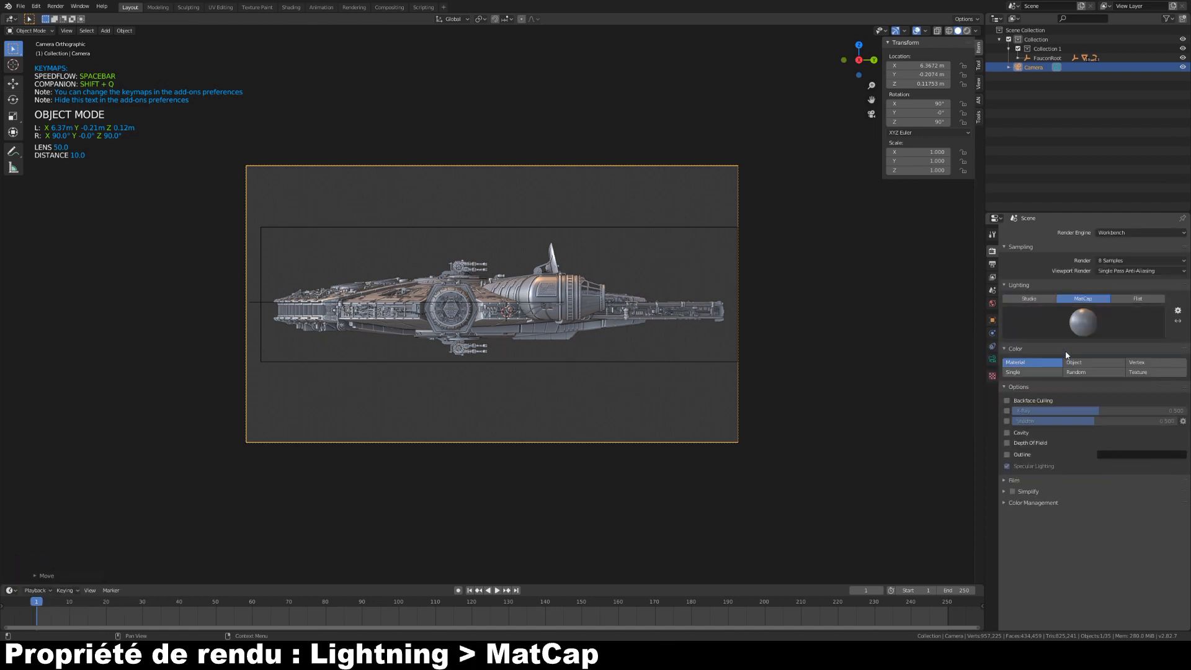
- Enable Cavity of type Both for the render, with screen-space Ridge and Valley set to 1
{"action": "left_click", "coordinate": [1007, 433]}
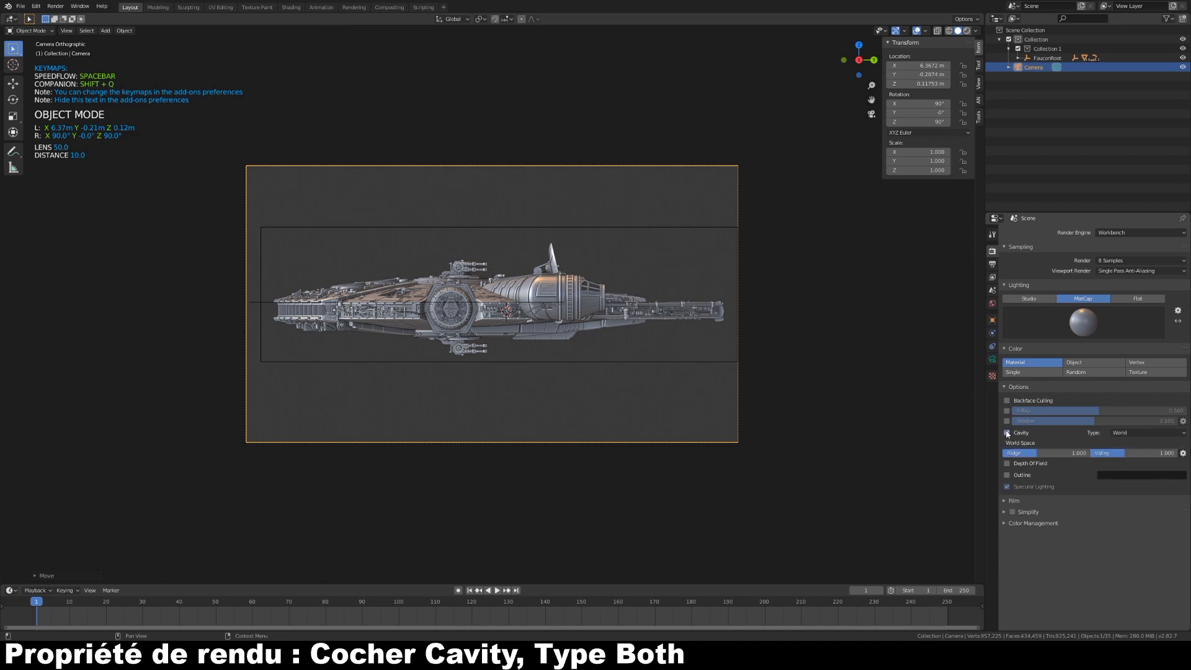
{"action": "left_click", "coordinate": [1121, 434]}
{"action": "left_click", "coordinate": [1130, 465]}
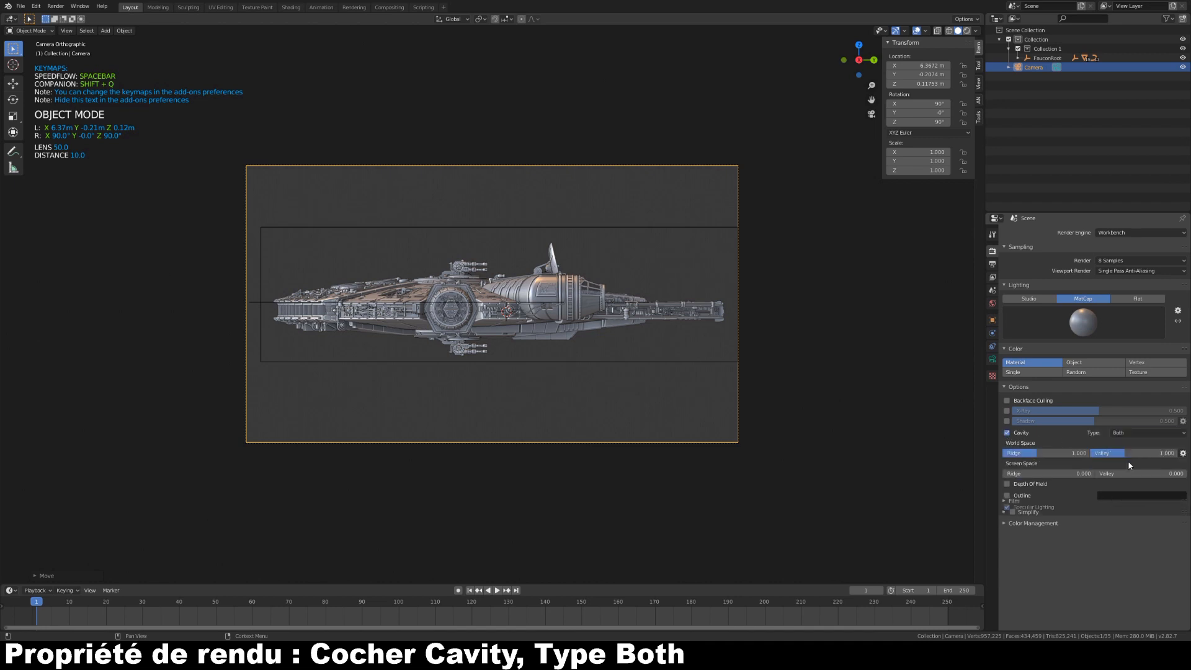
{"action": "left_click", "coordinate": [1073, 474]}
{"action": "type", "text": "1"}
{"action": "key", "text": "Return"}
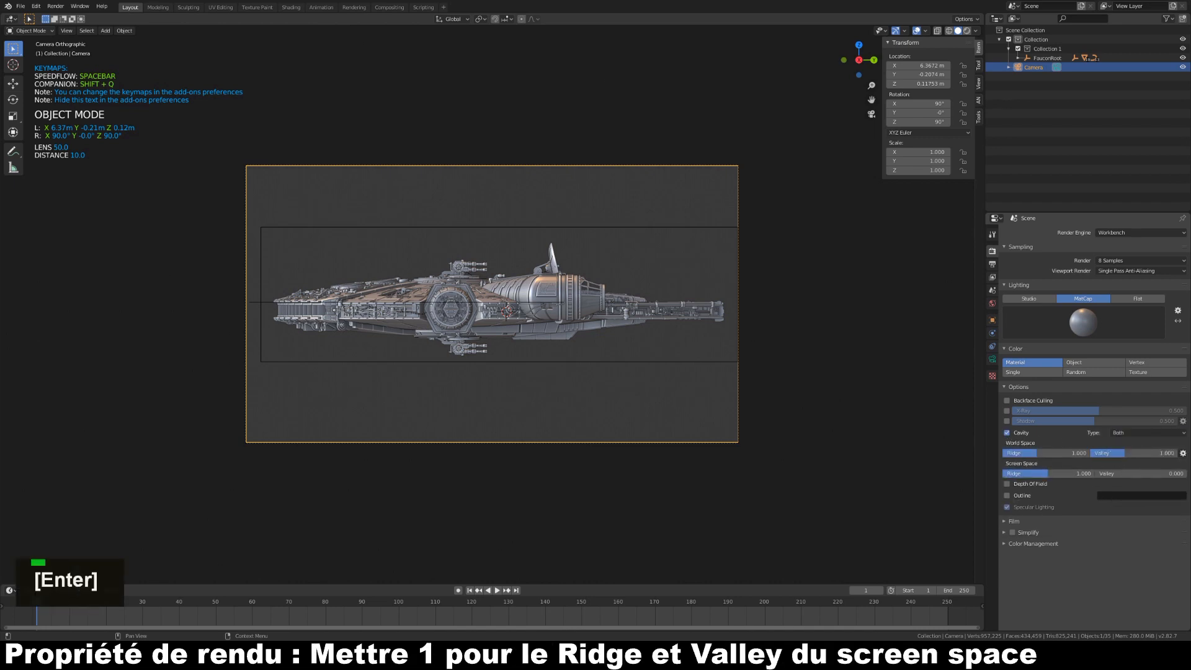
{"action": "type", "text": "1"}
{"action": "key", "text": "Return"}
- Enable the transparent film background and run a test render of the ship's side view
{"action": "left_click", "coordinate": [1080, 521]}
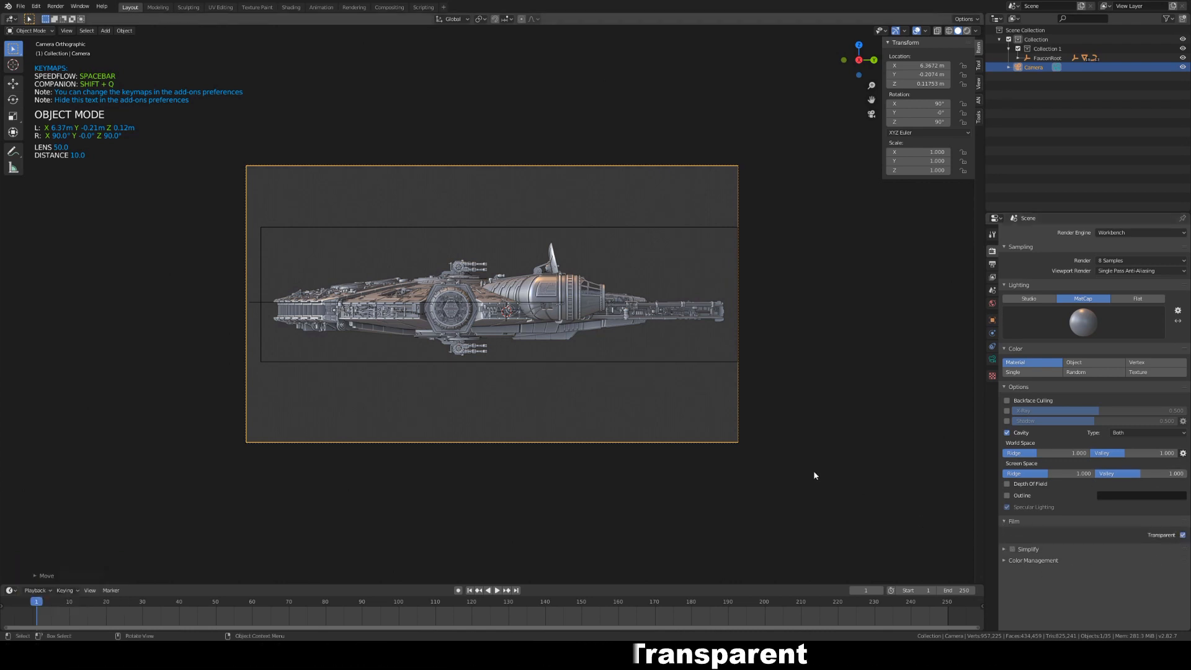
{"action": "key", "text": "F12"}
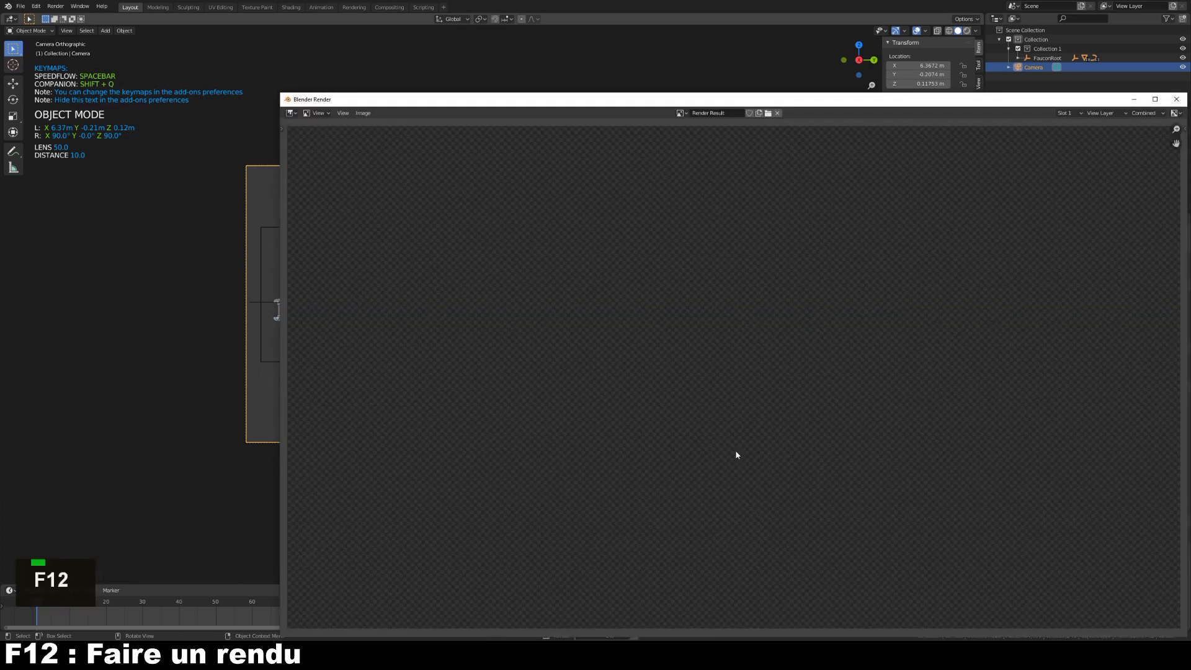
{"action": "left_click_drag", "start_coordinate": [728, 102], "coordinate": [610, 45]}
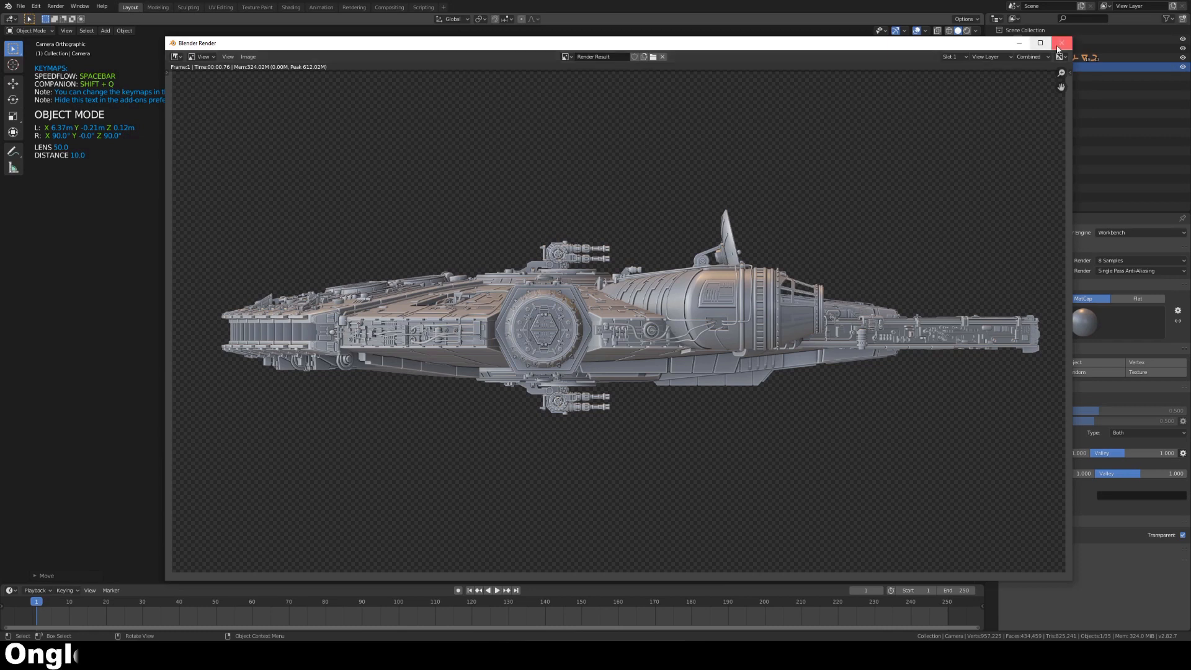
{"action": "key", "text": "Escape"}
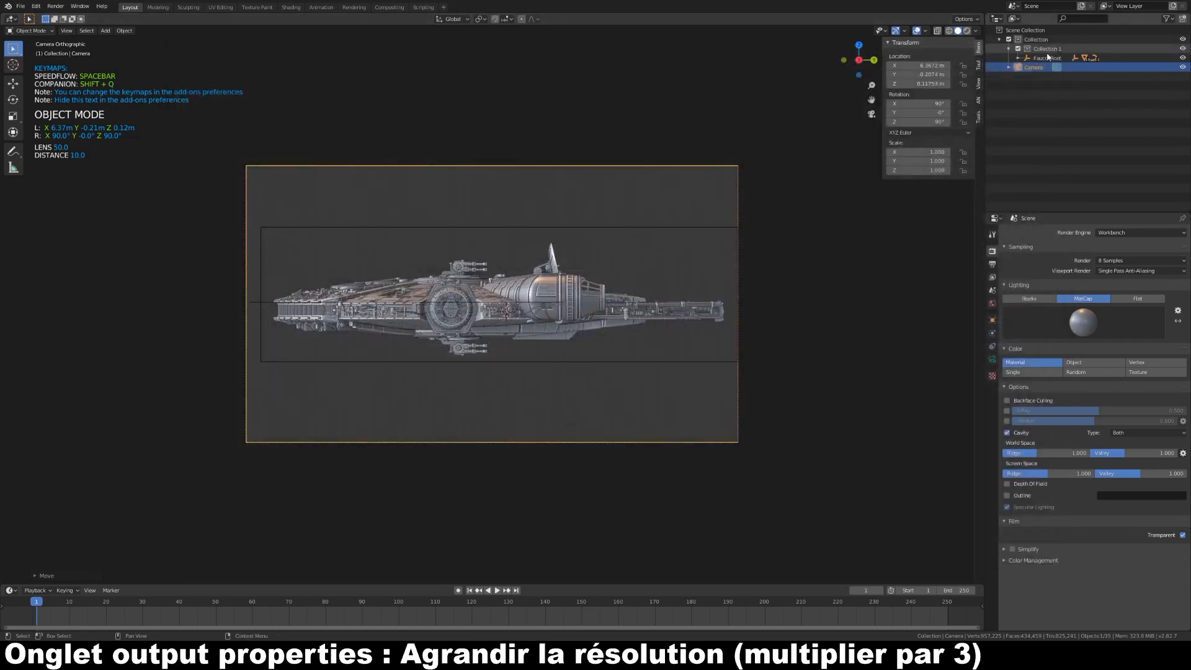
- Triple the output resolution to 5760 × 3240 px
{"action": "left_click", "coordinate": [993, 265]}
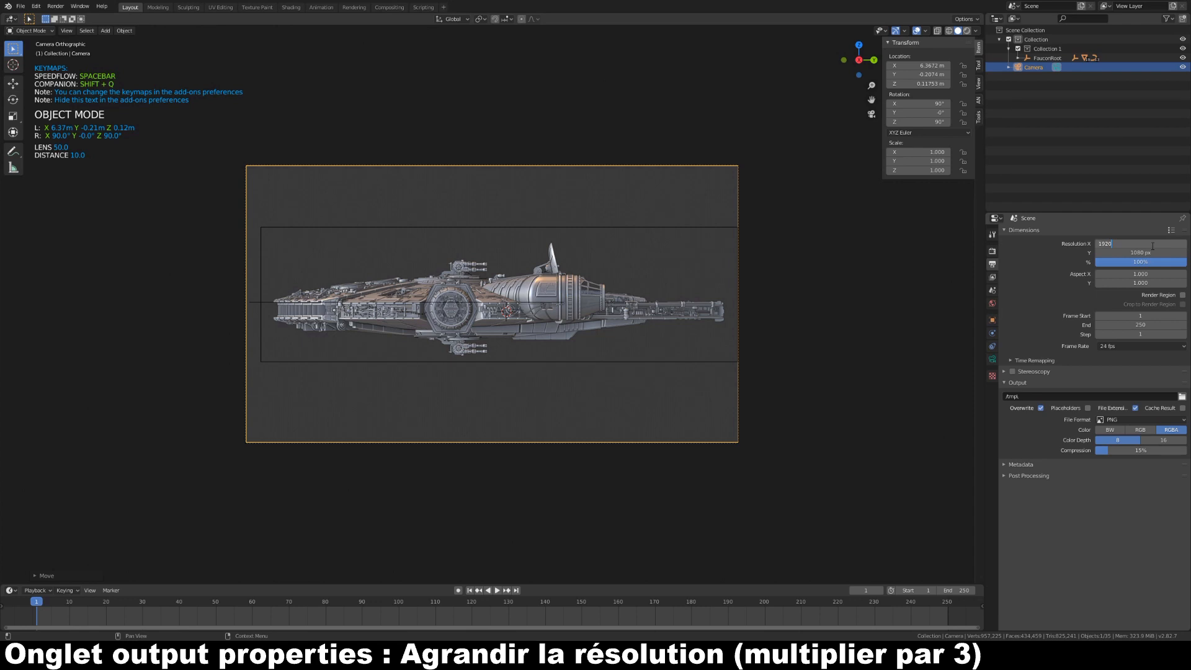
{"action": "type", "text": "*3"}
{"action": "key", "text": "Return"}
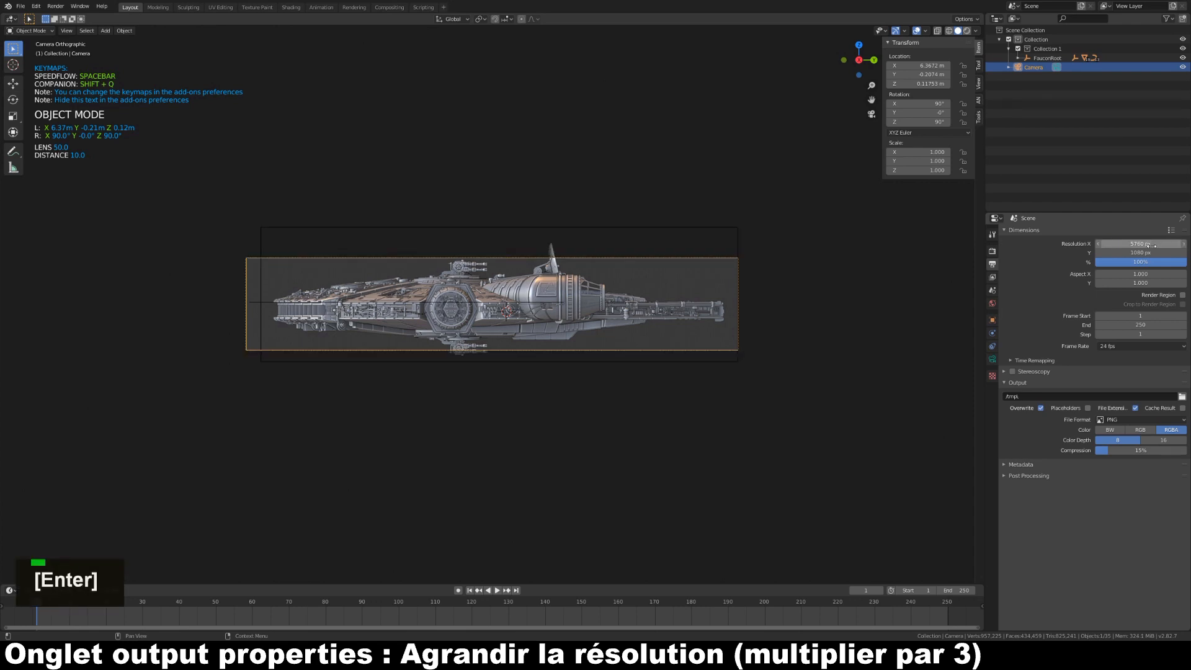
{"action": "double_click", "coordinate": [1147, 253]}
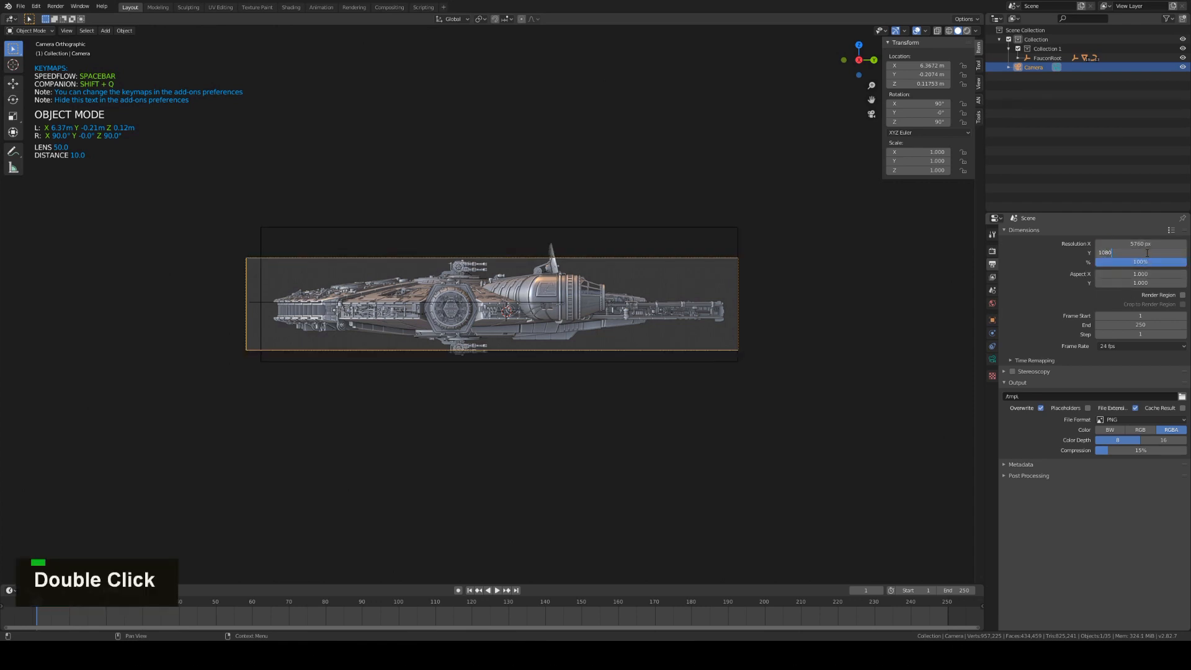
{"action": "type", "text": "*"}
{"action": "key", "text": "Return"}
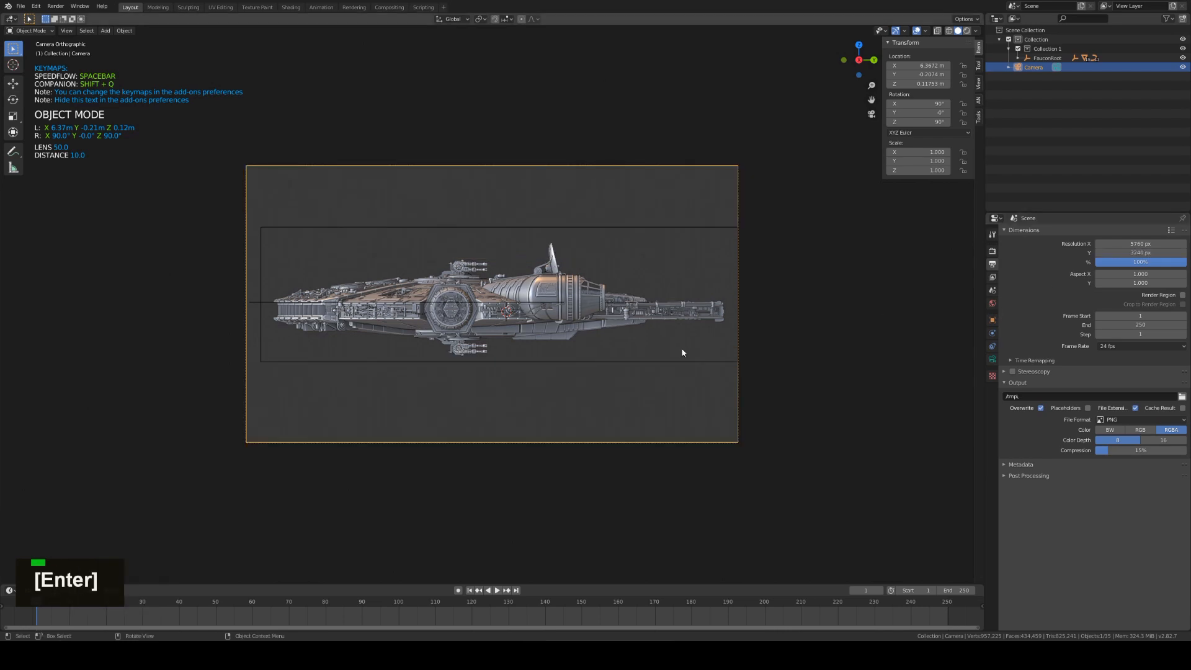
- Render the side view at the new resolution and save it as side.png in the Images folder
{"action": "key", "text": "F12"}
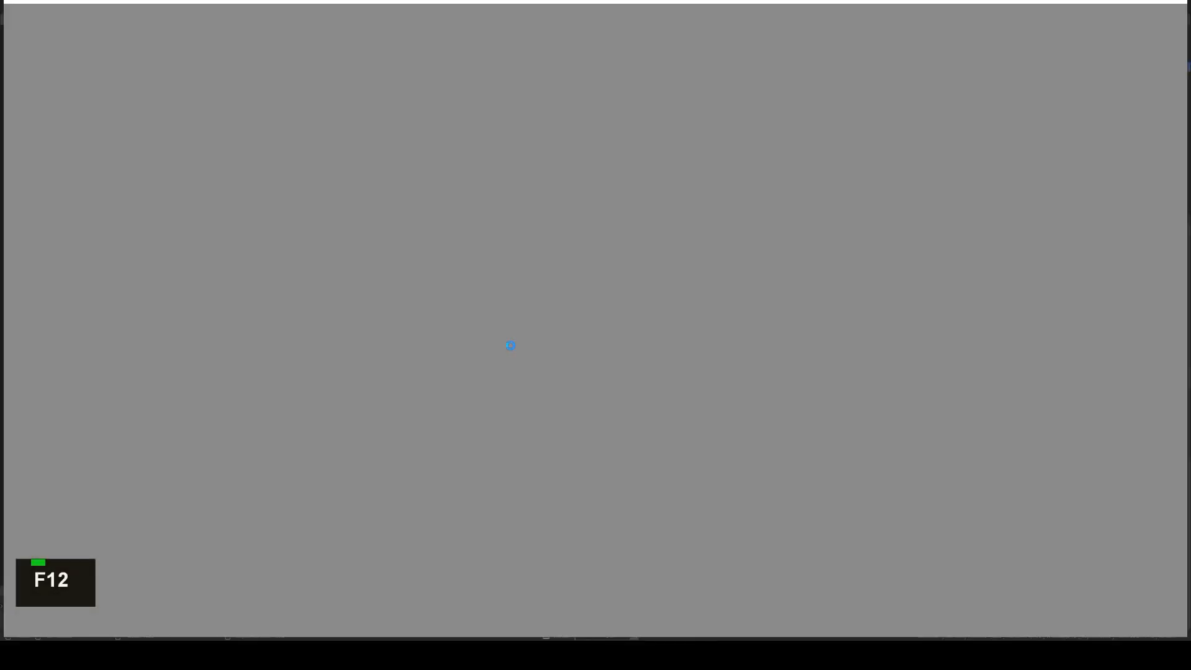
{"action": "scroll", "coordinate": [590, 292], "scroll_direction": "down", "scroll_amount": 1}
{"action": "scroll", "coordinate": [589, 289], "scroll_direction": "down", "scroll_amount": 5}
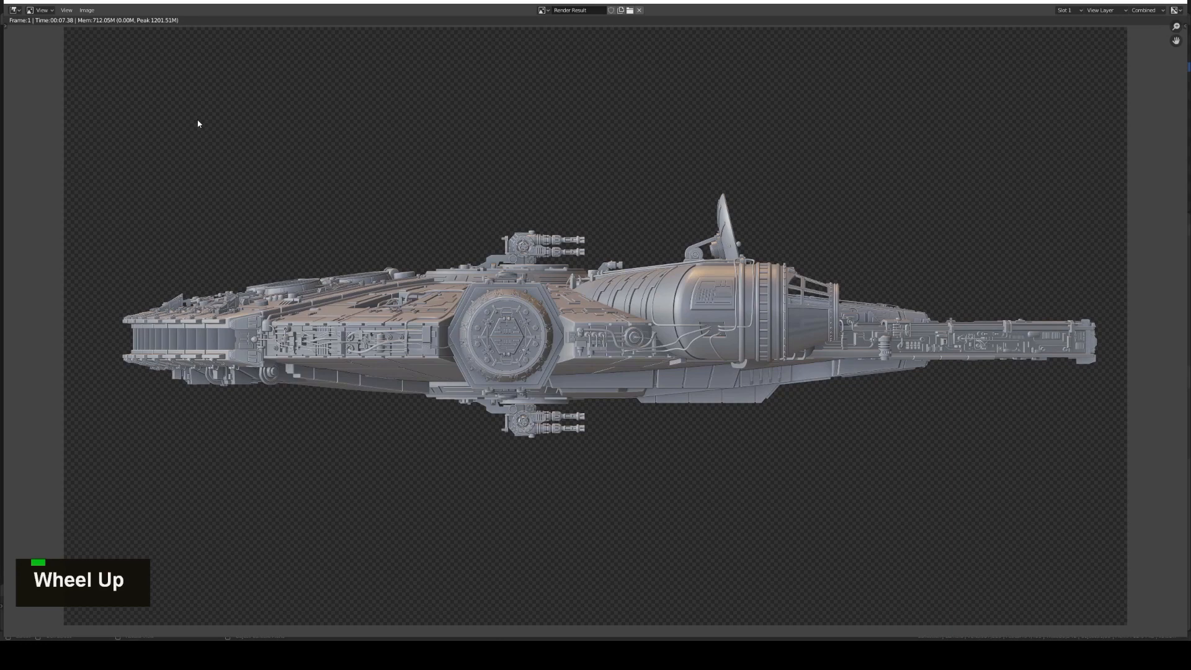
{"action": "left_click", "coordinate": [87, 10]}
{"action": "left_click", "coordinate": [120, 70]}
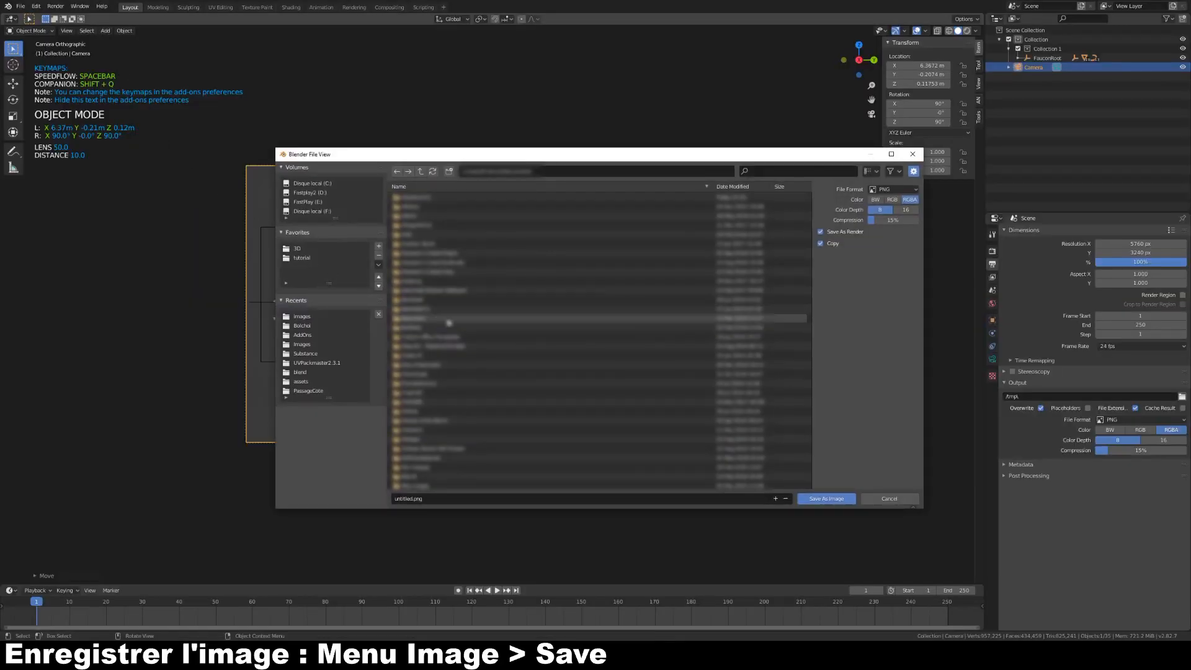
{"action": "double_click", "coordinate": [418, 198]}
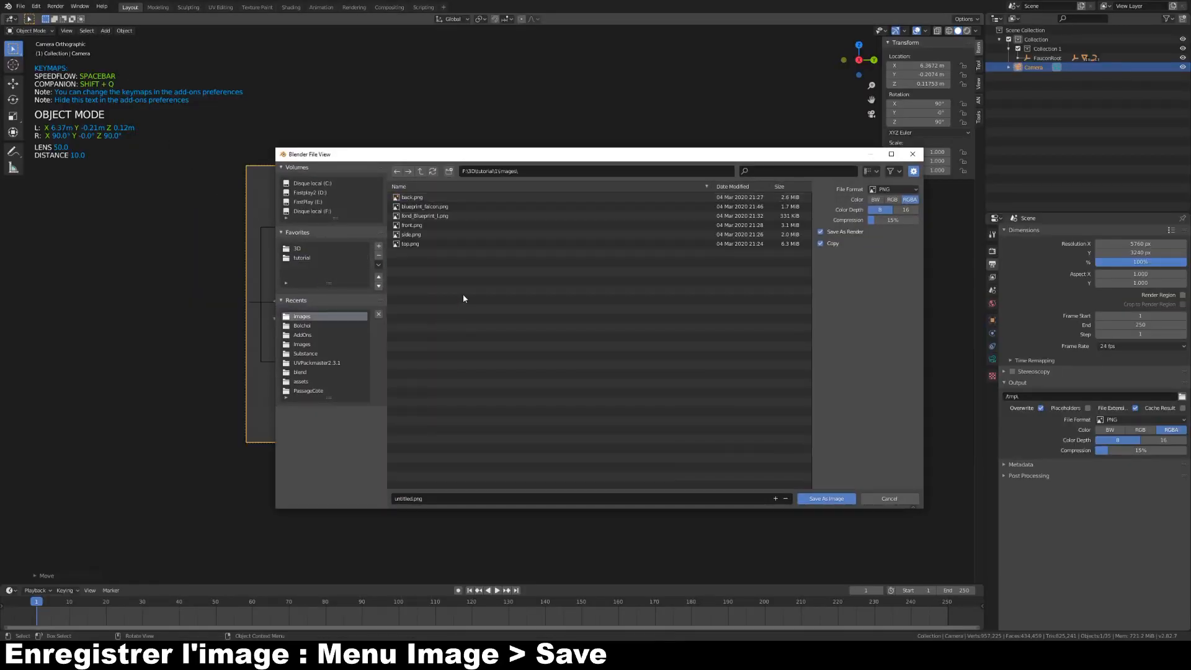
{"action": "left_click", "coordinate": [461, 235]}
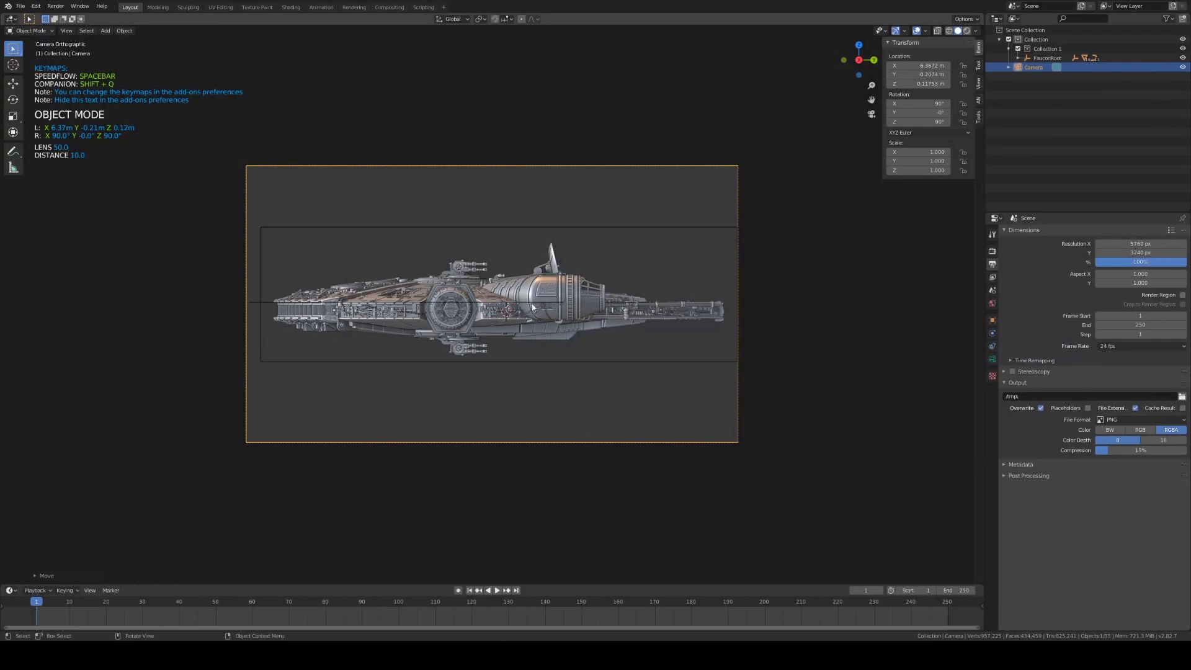
- Try to reorient the camera by setting its Y rotation to 90°
{"action": "middle_click_drag", "start_coordinate": [532, 307], "coordinate": [665, 335]}
{"action": "scroll", "coordinate": [612, 333], "scroll_direction": "down", "scroll_amount": 4}
{"action": "middle_click_drag", "start_coordinate": [639, 385], "coordinate": [678, 404]}
{"action": "left_click", "coordinate": [918, 113]}
{"action": "type", "text": "90"}
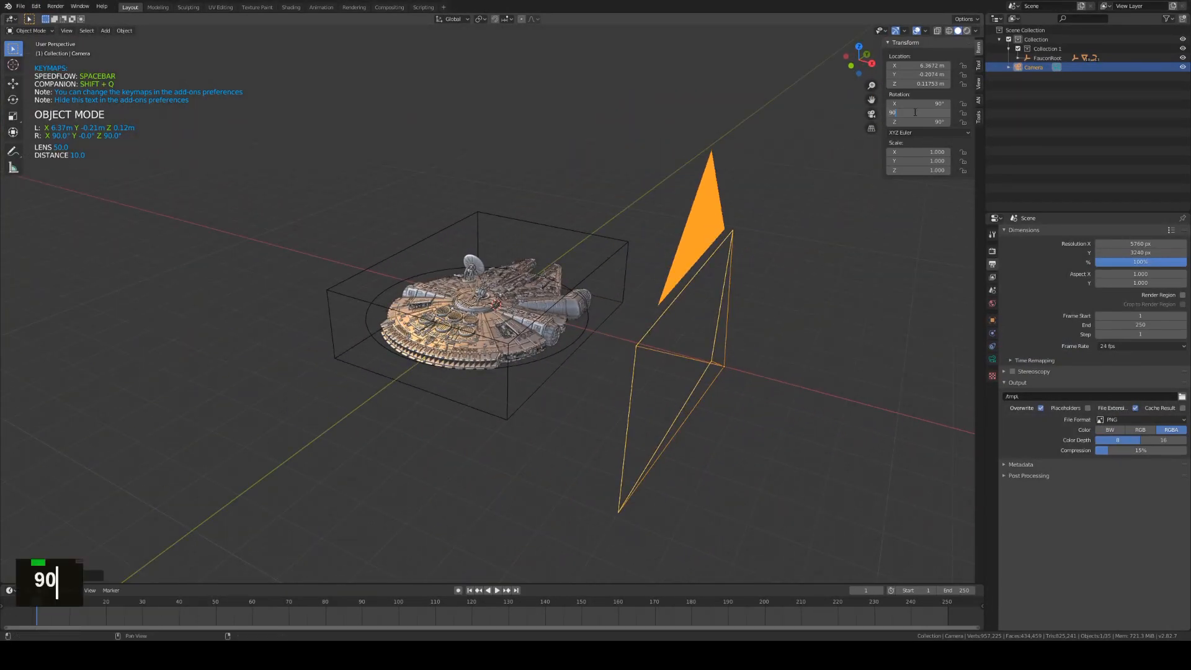
{"action": "key", "text": "Return"}
{"action": "middle_click_drag", "start_coordinate": [802, 345], "coordinate": [755, 316]}
{"action": "key", "text": "ctrl+z"}
{"action": "key", "text": "r"}
{"action": "key", "text": "x"}
{"action": "right_click", "coordinate": [801, 297]}
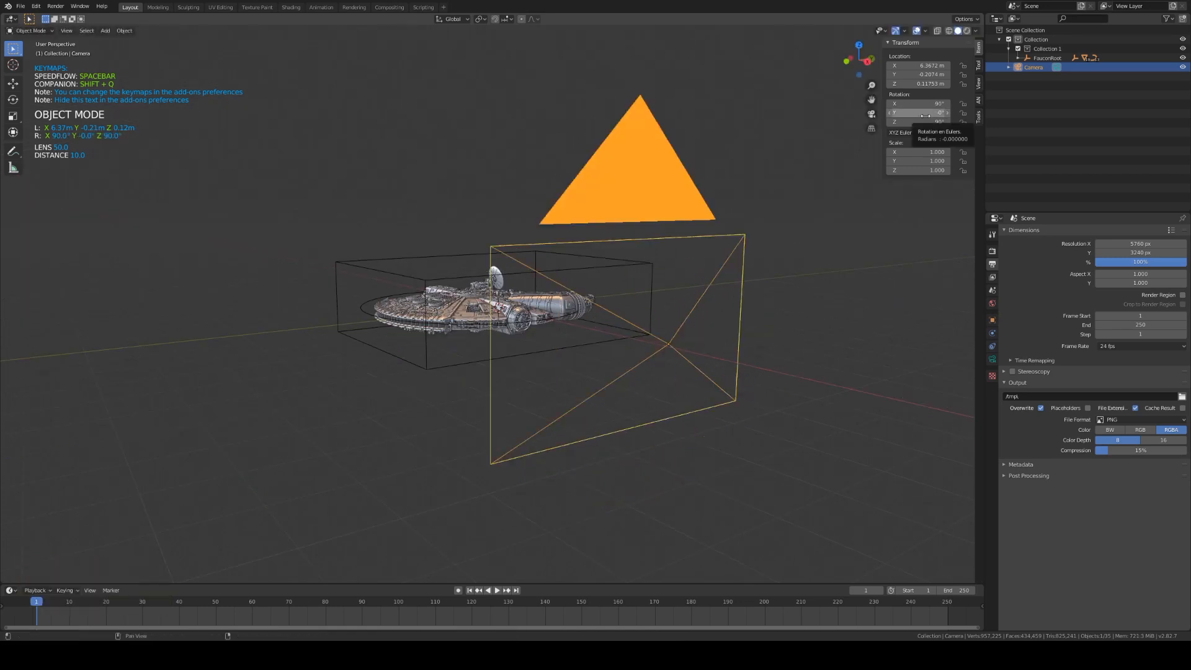
{"action": "left_click_drag", "start_coordinate": [918, 113], "coordinate": [869, 104]}
{"action": "key", "text": "ctrl+z"}
- Set the camera's X rotation to 0° and move it above the ship to about X -0.04 m, Z 3.53 m
{"action": "key", "text": "Return"}
{"action": "middle_click_drag", "start_coordinate": [770, 532], "coordinate": [824, 515]}
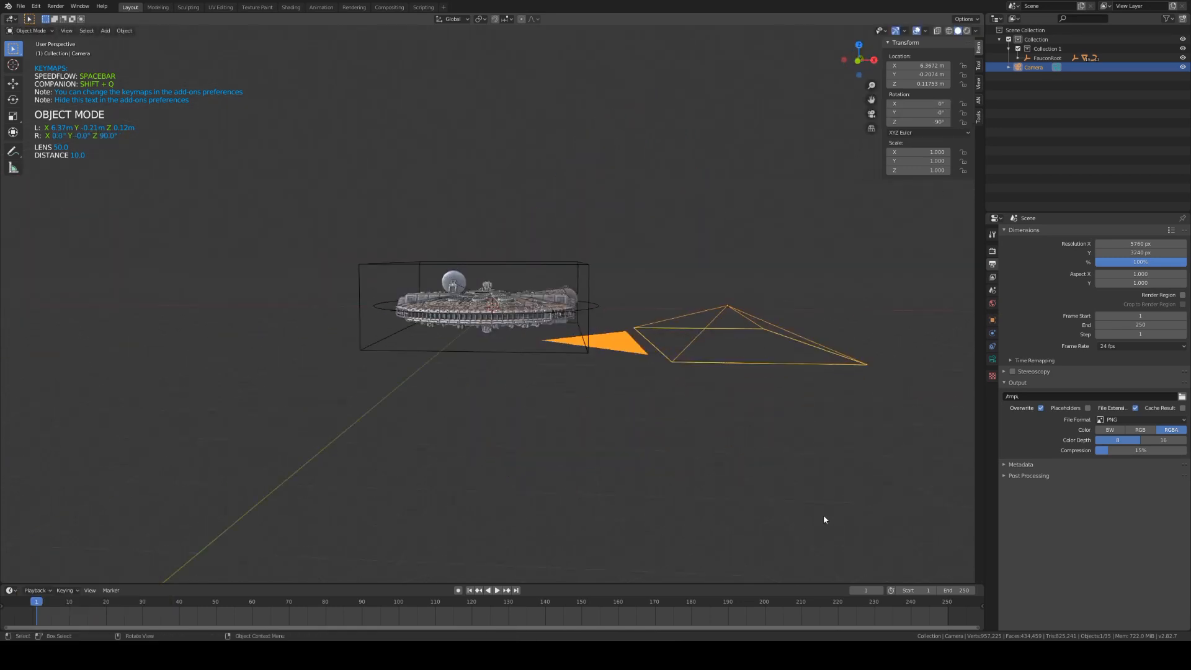
{"action": "key", "text": "KP_0"}
{"action": "key", "text": "KP_1"}
{"action": "key", "text": "g"}
{"action": "key", "text": "x"}
{"action": "key", "text": "g"}
{"action": "key", "text": "z"}
{"action": "left_click", "coordinate": [590, 404]}
{"action": "key", "text": "KP_0"}
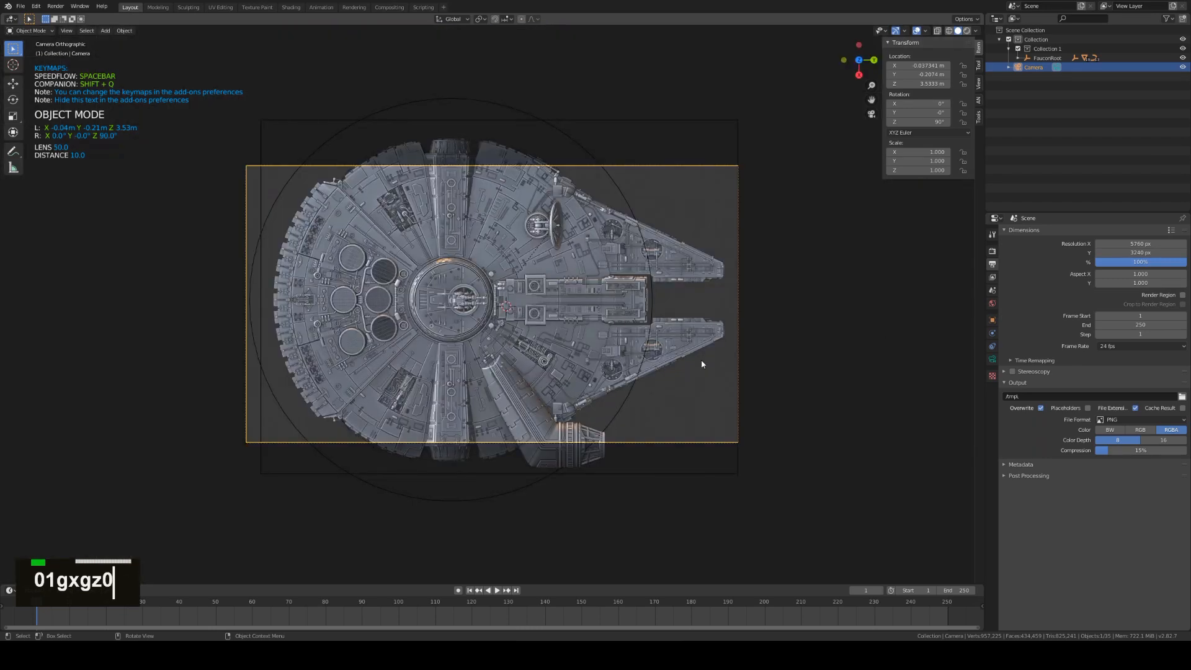
- Increase the camera's orthographic scale to about 9.11 so the whole ship fits the frame
{"action": "left_click", "coordinate": [993, 359]}
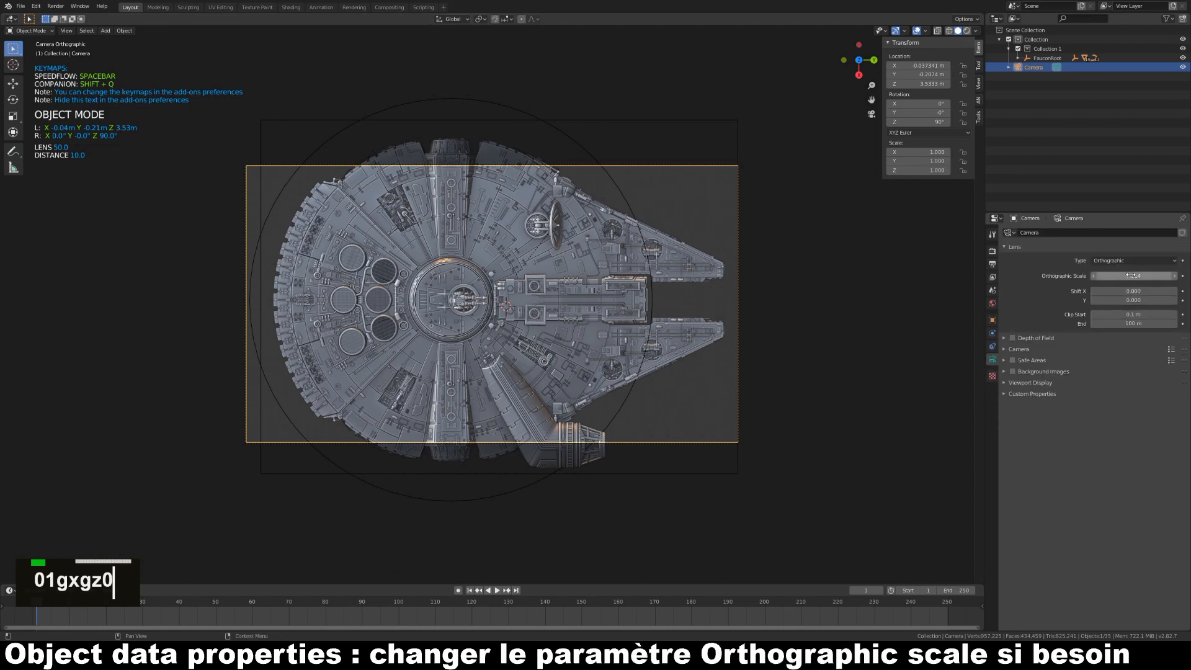
{"action": "left_click_drag", "start_coordinate": [1131, 276], "coordinate": [1155, 276]}
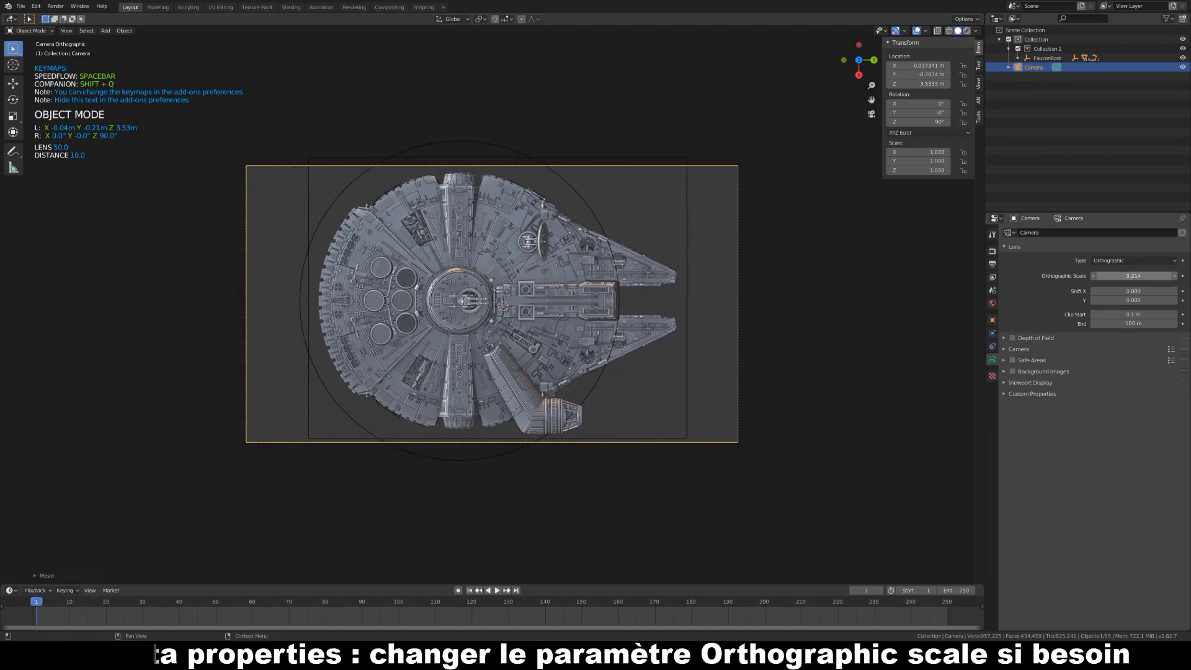
- Render the ship's top view and save the image in the Images folder
{"action": "key", "text": "F12"}
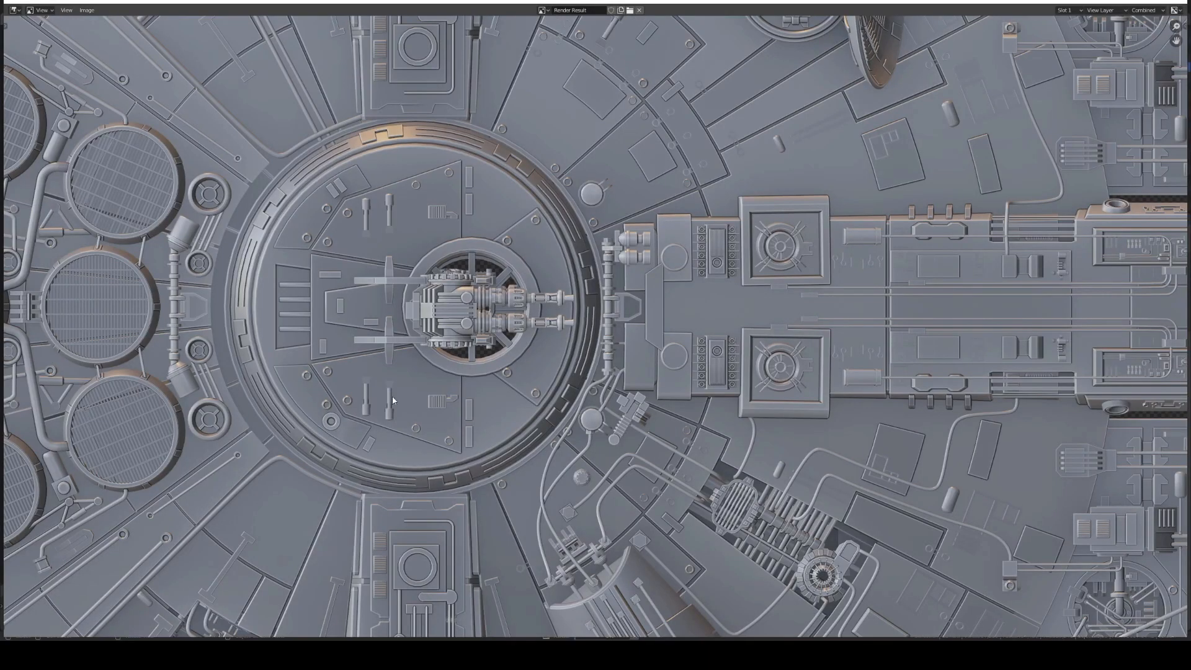
{"action": "scroll", "coordinate": [393, 400], "scroll_direction": "down", "scroll_amount": 5}
{"action": "left_click", "coordinate": [87, 10]}
{"action": "left_click", "coordinate": [108, 64]}
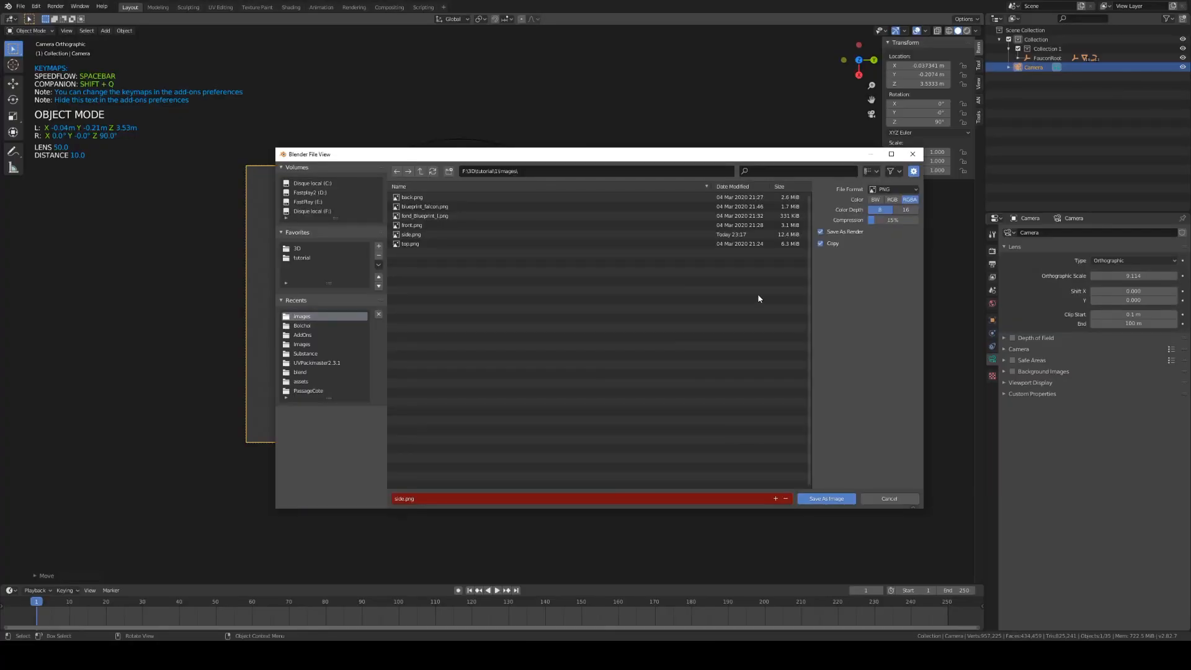
{"action": "left_click", "coordinate": [830, 499]}
{"action": "key", "text": "Escape"}
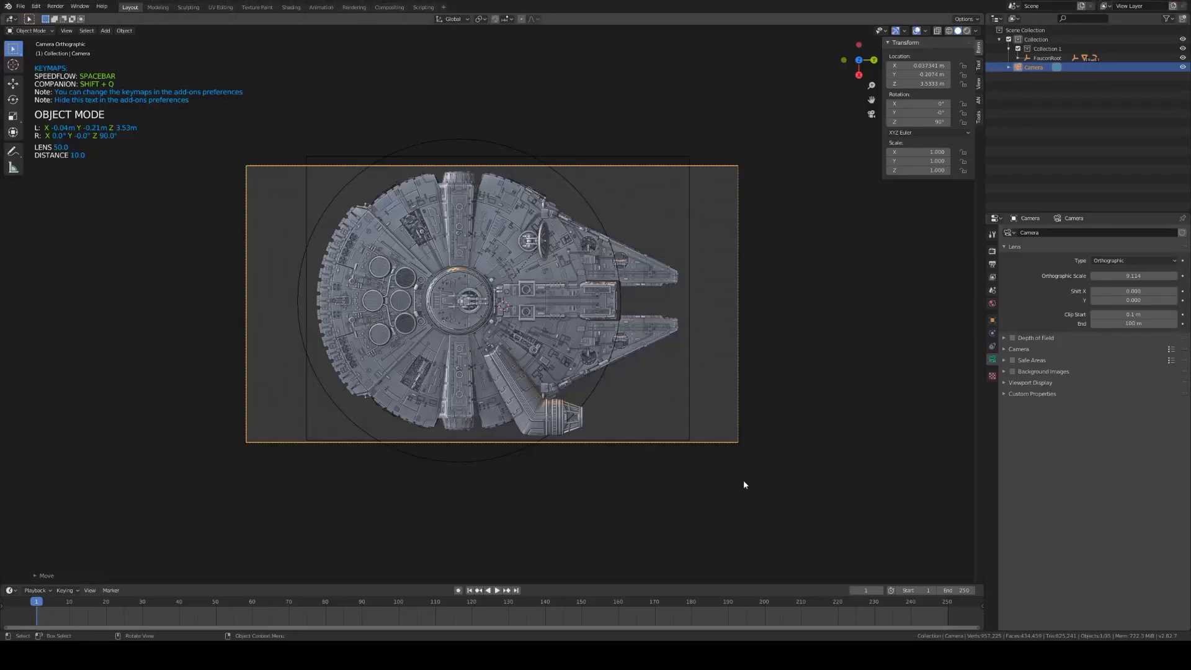
- Set the camera's rotation to 90° on X and 180° on Z to face the ship's front
{"action": "middle_click_drag", "start_coordinate": [745, 484], "coordinate": [728, 351]}
{"action": "scroll", "coordinate": [792, 393], "scroll_direction": "down", "scroll_amount": 2}
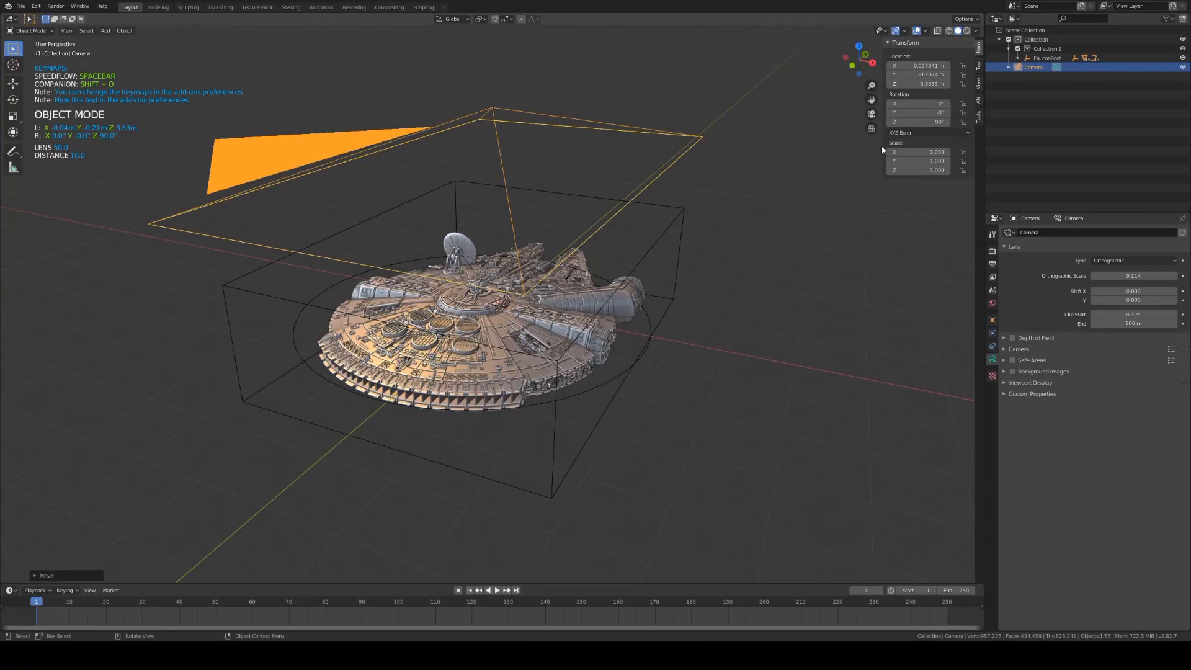
{"action": "key", "text": "Return"}
{"action": "left_click", "coordinate": [919, 121]}
{"action": "type", "text": "180"}
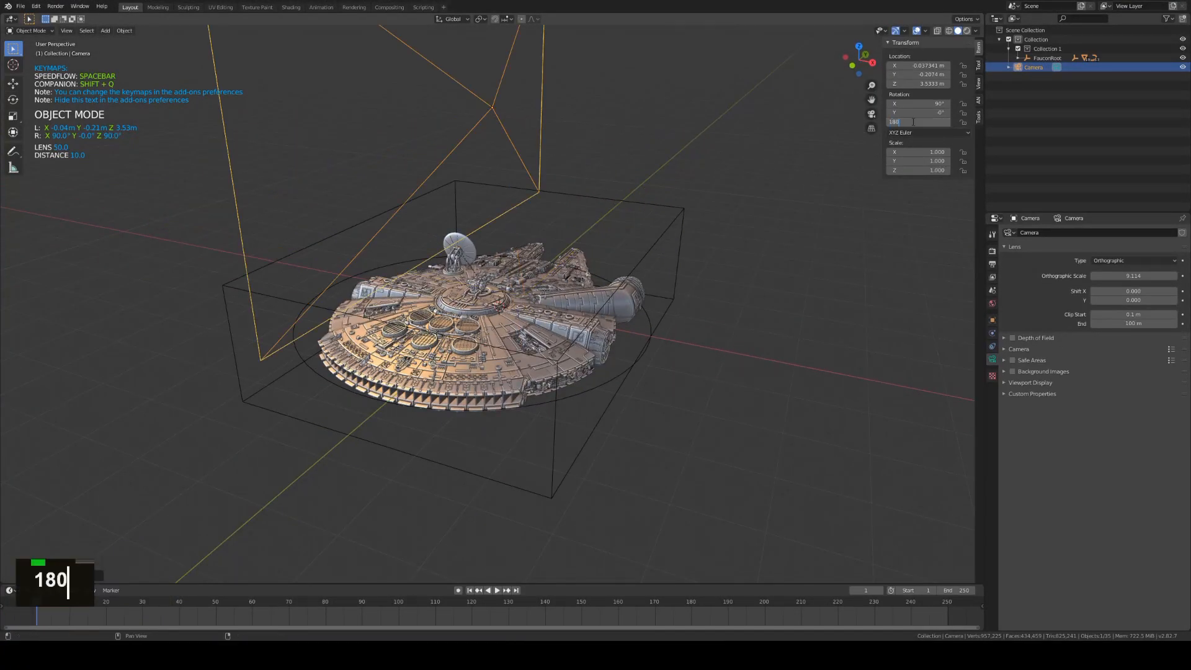
{"action": "key", "text": "Return"}
- Move the camera to about Z 0.12 m and Y 2.9 m, and look through it
{"action": "scroll", "coordinate": [598, 258], "scroll_direction": "down", "scroll_amount": 2}
{"action": "middle_click_drag", "start_coordinate": [596, 255], "coordinate": [549, 289]}
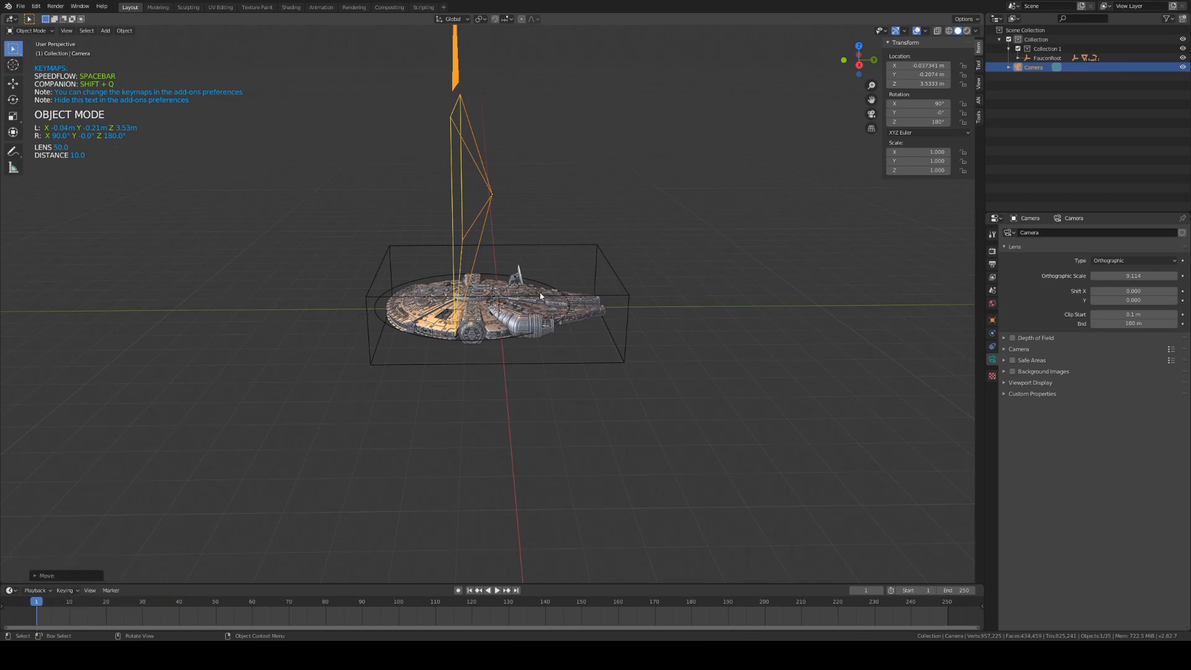
{"action": "key", "text": "1"}
{"action": "key", "text": "g"}
{"action": "key", "text": "z"}
{"action": "left_click", "coordinate": [553, 404]}
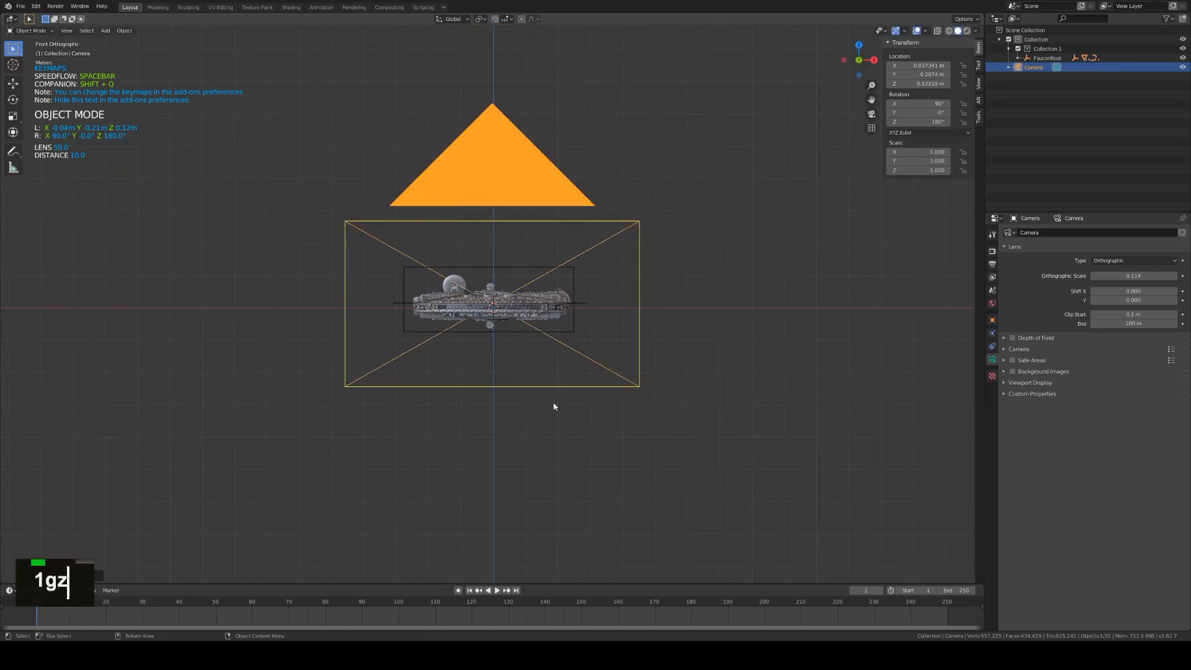
{"action": "middle_click_drag", "start_coordinate": [553, 404], "coordinate": [417, 426]}
{"action": "key", "text": "g"}
{"action": "key", "text": "y"}
{"action": "left_click", "coordinate": [595, 423]}
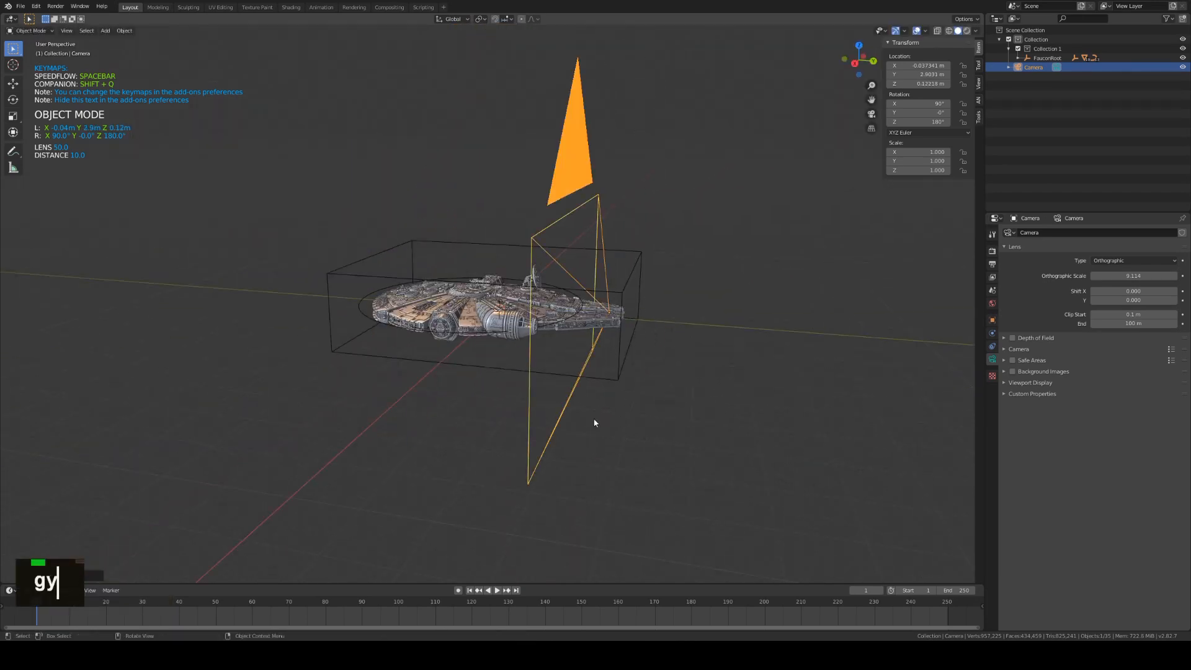
{"action": "key", "text": "KP_0"}
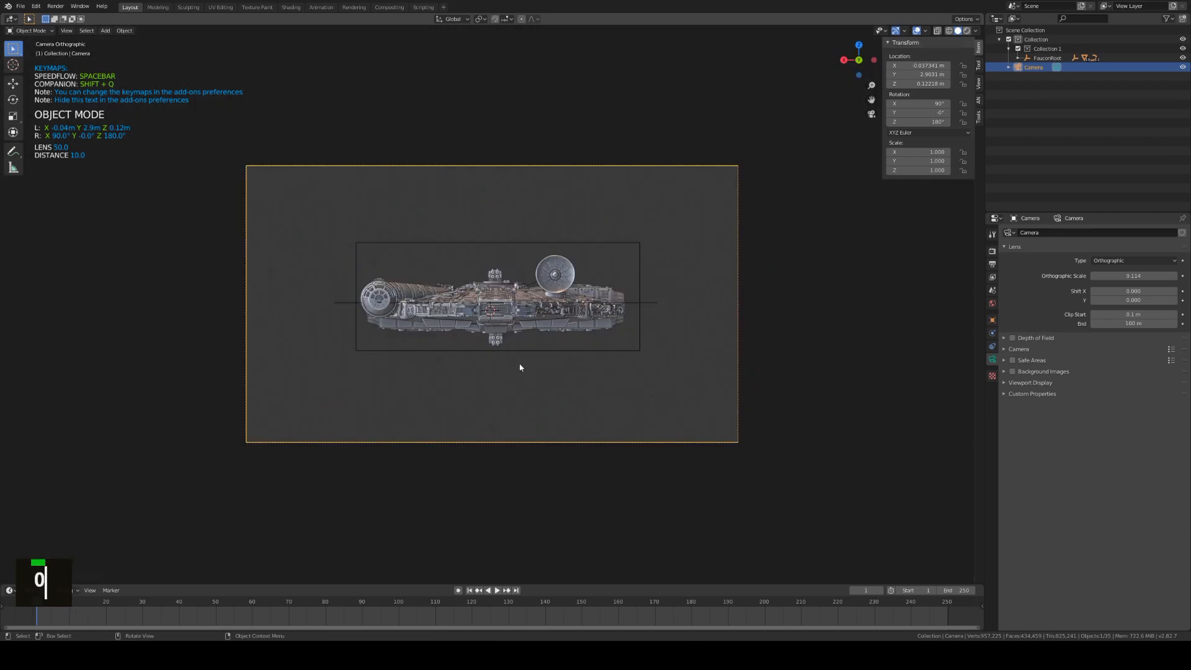
{"action": "key", "text": "g"}
{"action": "key", "text": "y"}
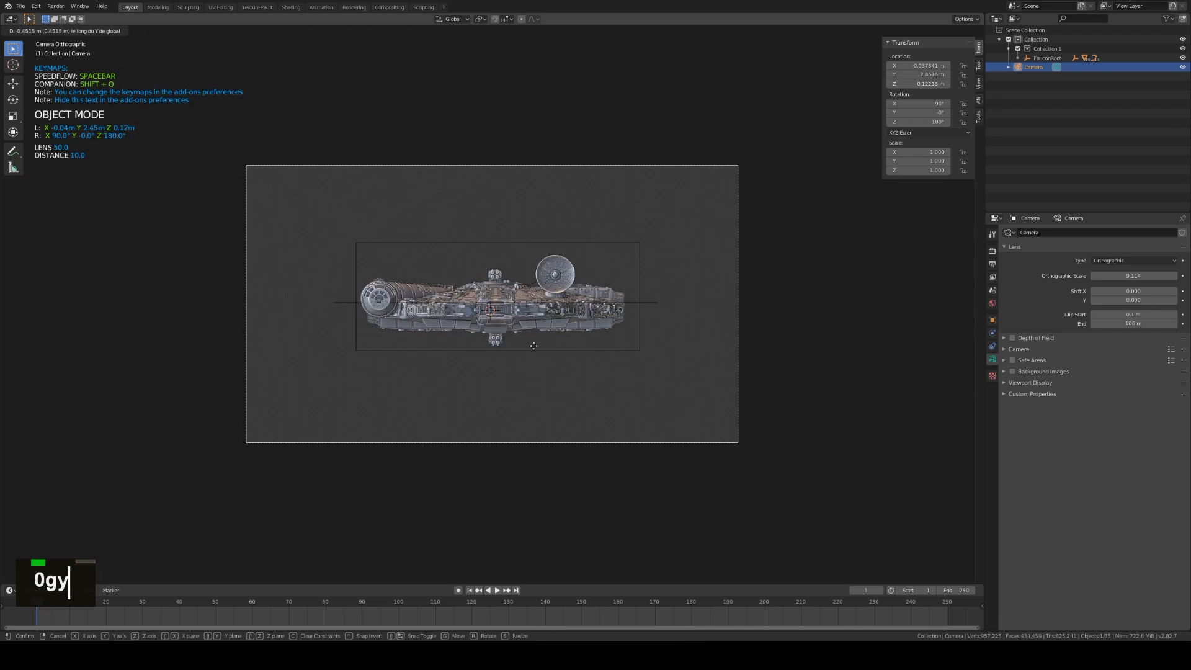
{"action": "right_click", "coordinate": [534, 346]}
- Move the camera farther out along Y to about 4.14 m, clear of the ship's nose
{"action": "middle_click_drag", "start_coordinate": [545, 375], "coordinate": [630, 403]}
{"action": "scroll", "coordinate": [576, 393], "scroll_direction": "down", "scroll_amount": 5}
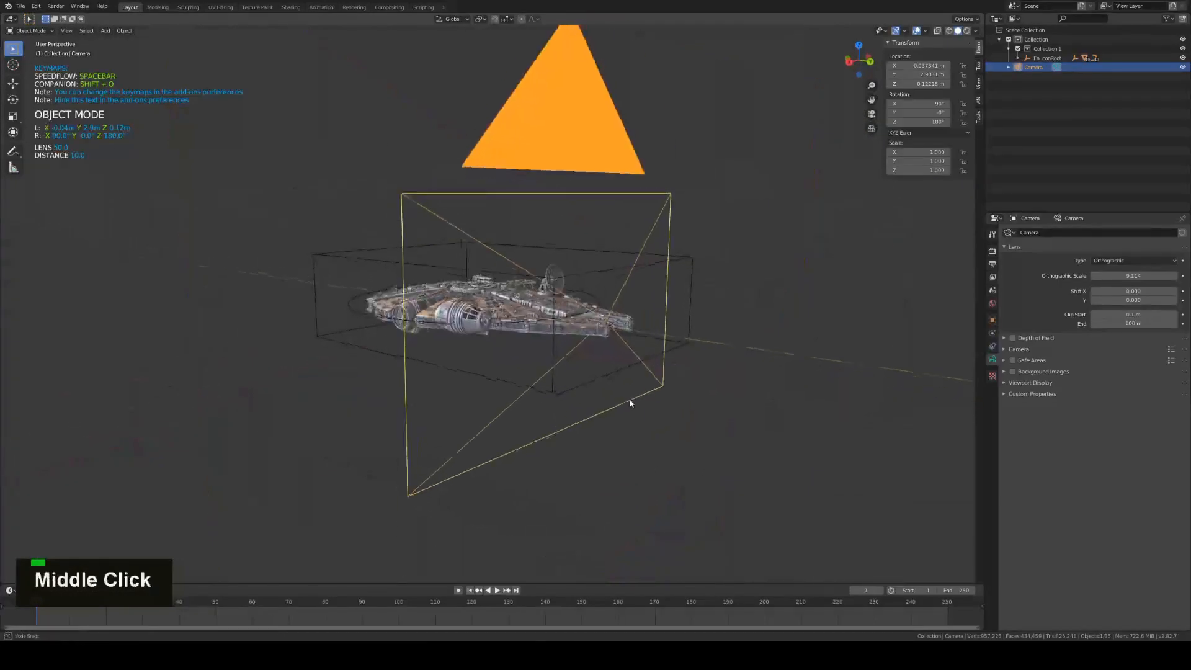
{"action": "key", "text": "g"}
{"action": "key", "text": "y"}
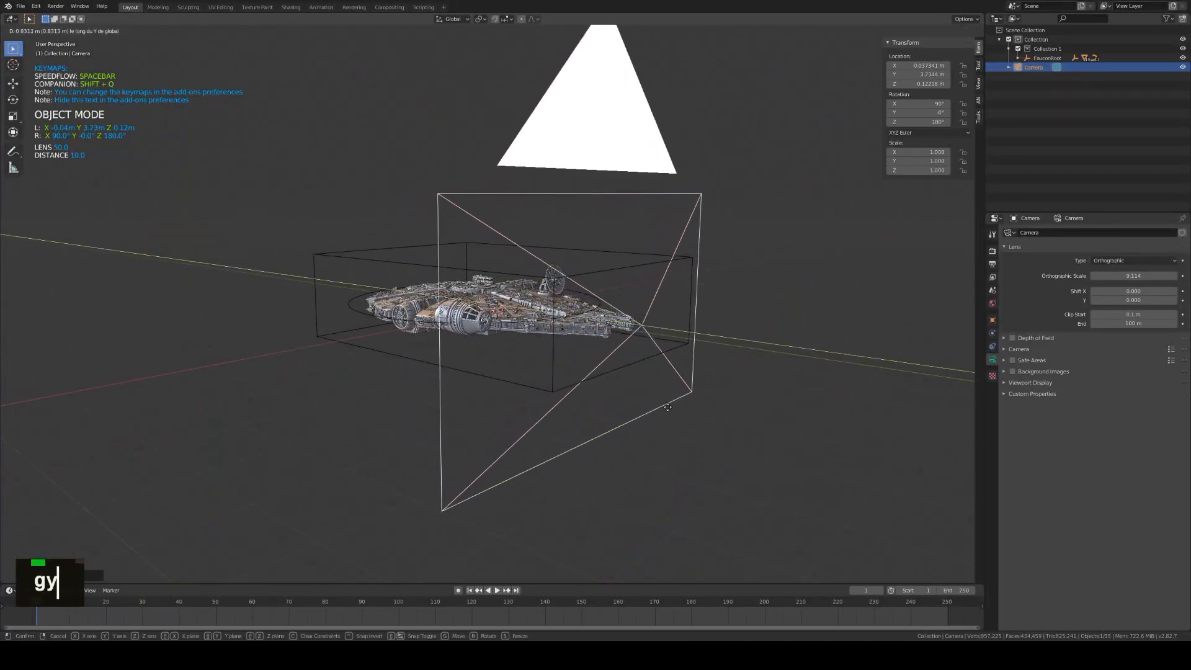
{"action": "middle_click_drag", "start_coordinate": [685, 413], "coordinate": [706, 395]}
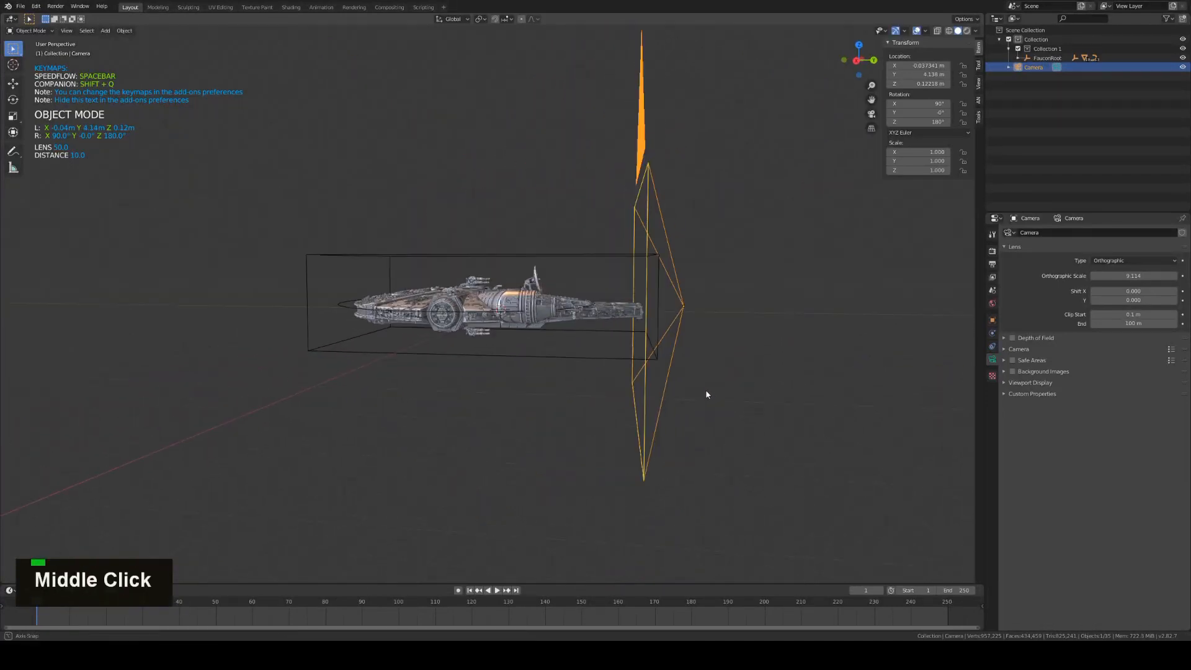
- Move the camera out along Y to about 4.76 m and set its orthographic scale to 5.314 to frame the ship's front
{"action": "key", "text": "g"}
{"action": "key", "text": "y"}
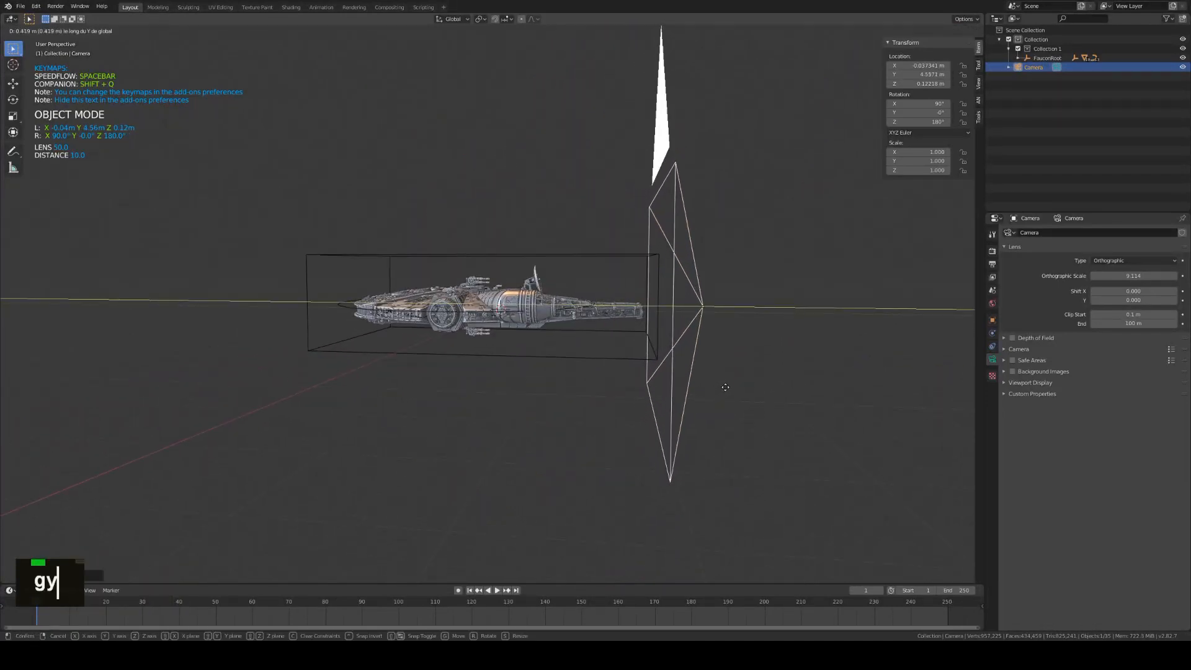
{"action": "left_click", "coordinate": [729, 389]}
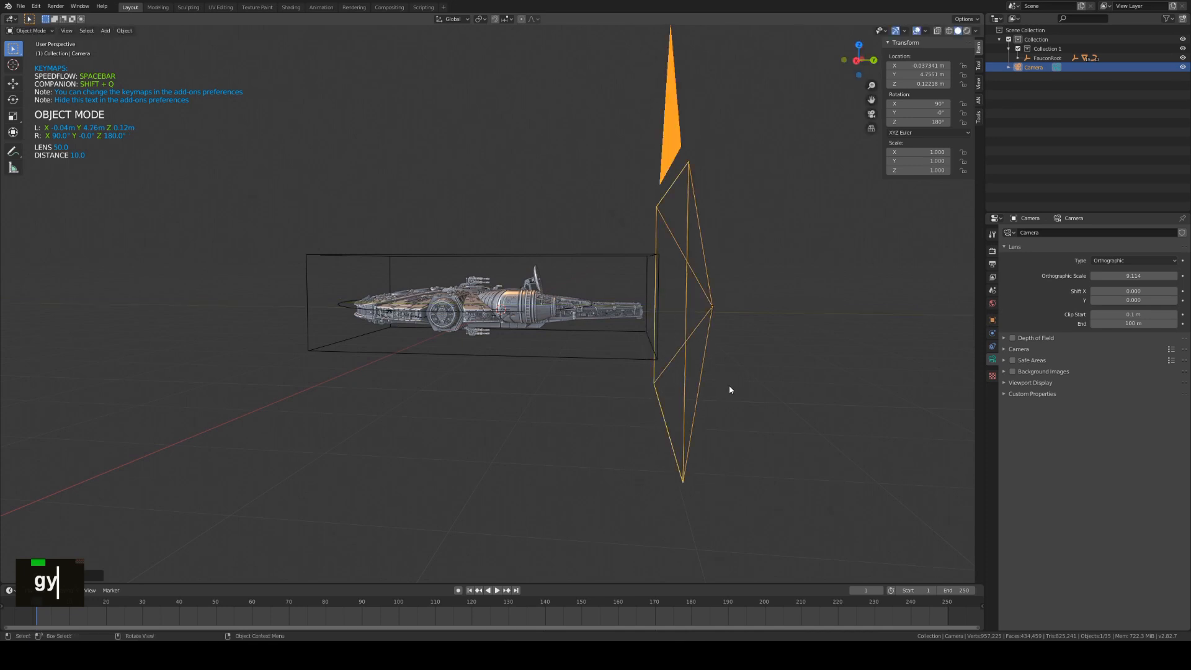
{"action": "key", "text": "KP_0"}
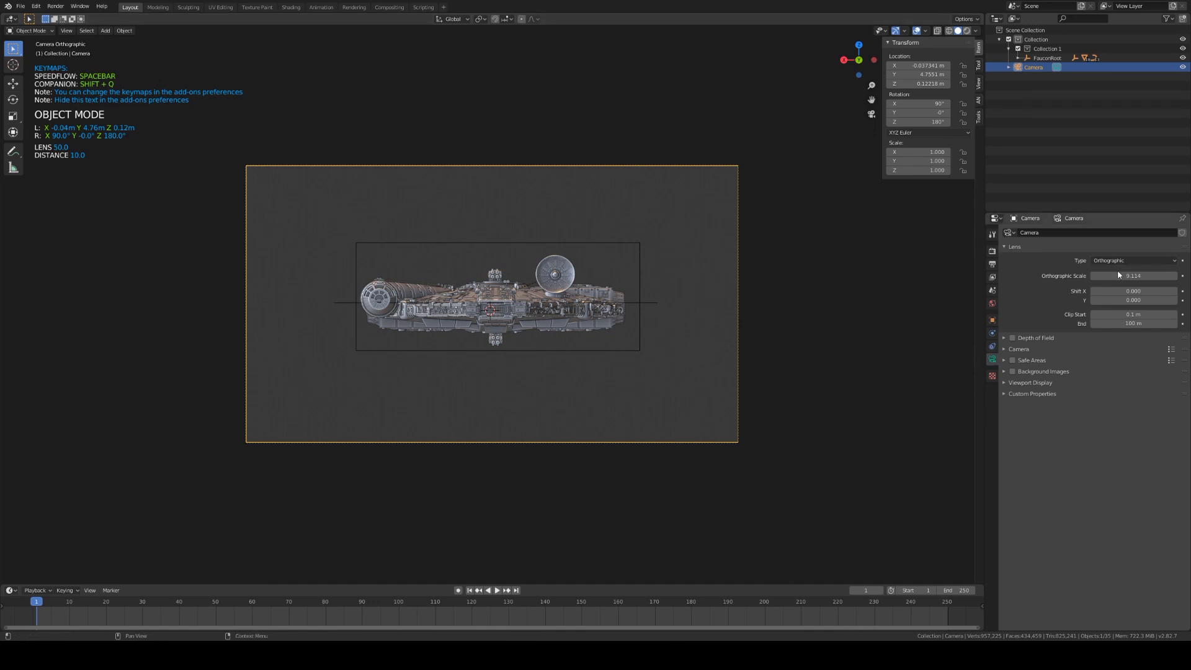
{"action": "left_click_drag", "start_coordinate": [1117, 276], "coordinate": [1064, 275]}
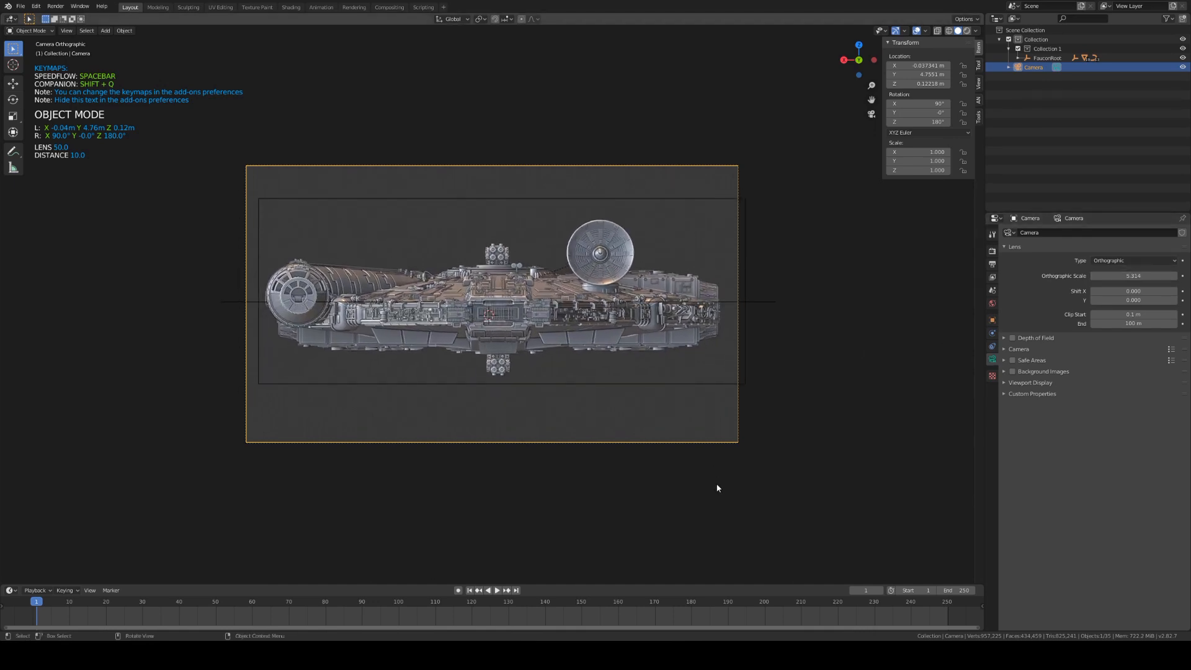
- Render the ship's front view and save it as front.png in the images folder
{"action": "key", "text": "F12"}
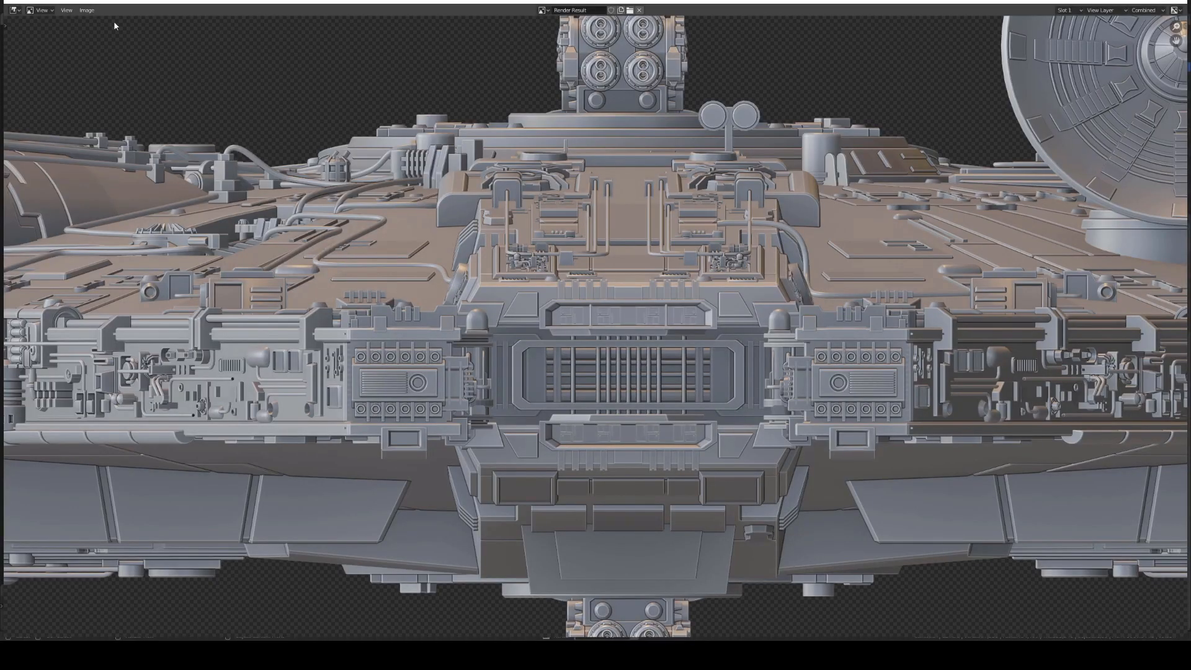
{"action": "left_click", "coordinate": [92, 11]}
{"action": "left_click", "coordinate": [109, 77]}
{"action": "left_click", "coordinate": [417, 226]}
{"action": "left_click", "coordinate": [830, 495]}
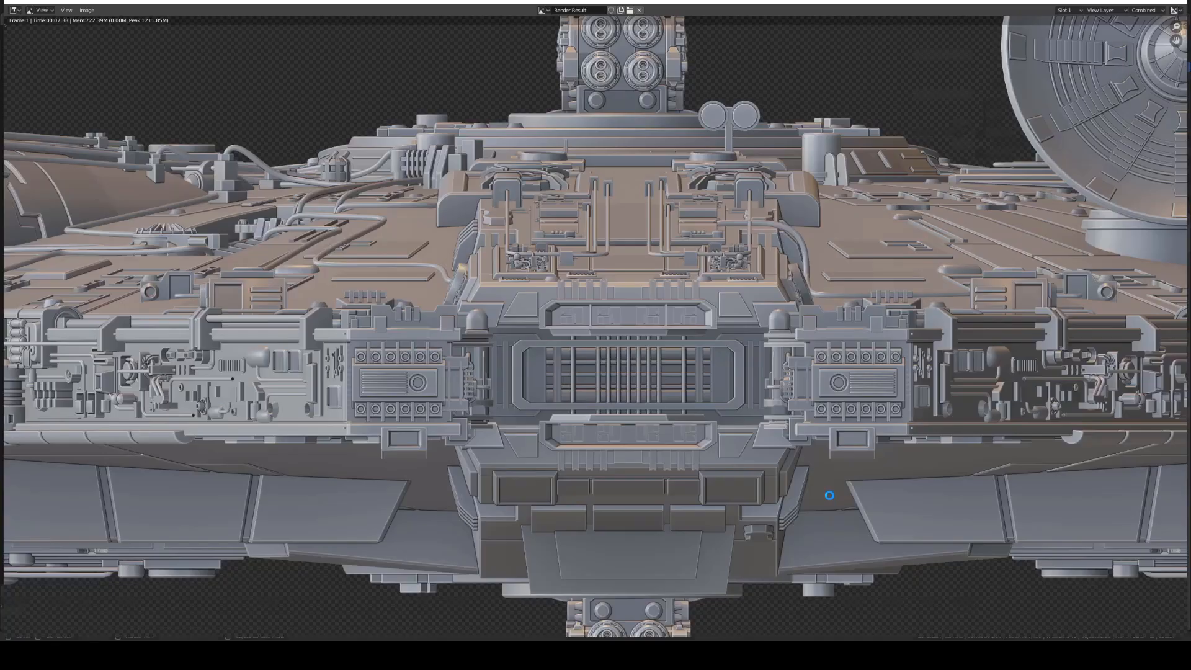
- Move the camera behind the ship to about Y -5.2 m with its Z rotation at 0°, and look through it
{"action": "scroll", "coordinate": [684, 367], "scroll_direction": "down", "scroll_amount": 3}
{"action": "scroll", "coordinate": [496, 310], "scroll_direction": "down", "scroll_amount": 3}
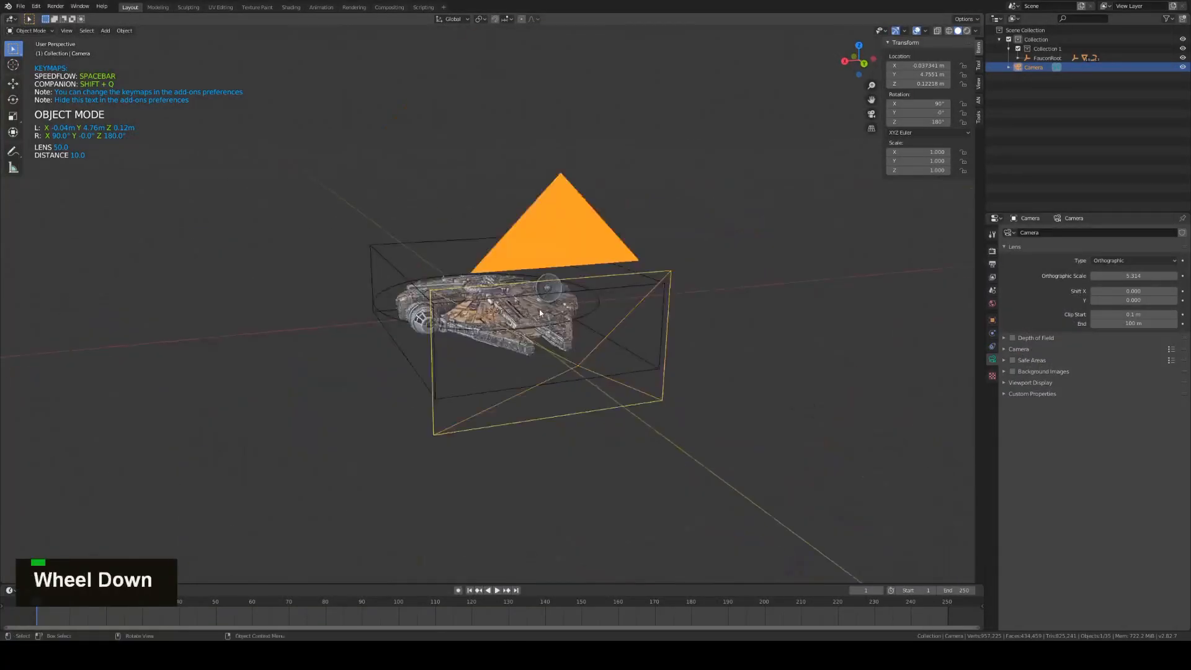
{"action": "middle_click_drag", "start_coordinate": [496, 311], "coordinate": [621, 298]}
{"action": "key", "text": "Return"}
{"action": "key", "text": "g"}
{"action": "middle_click_drag", "start_coordinate": [829, 294], "coordinate": [469, 303]}
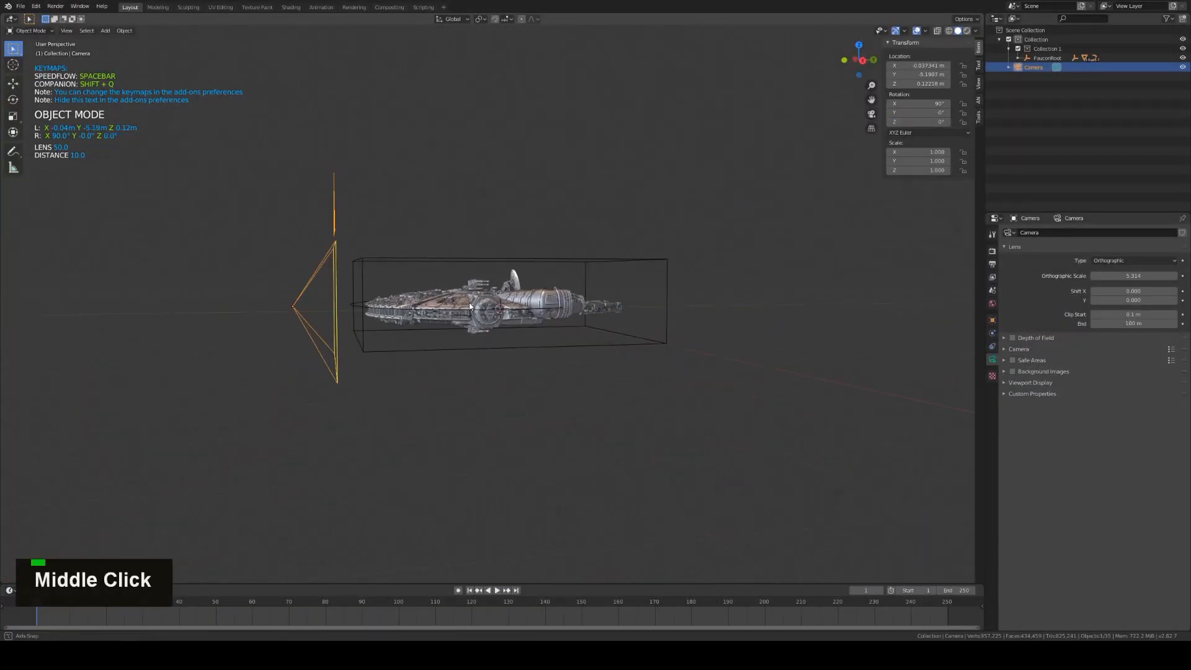
{"action": "key", "text": "KP_0"}
- Render the ship's back view and save it as back.png in the images folder
{"action": "key", "text": "F12"}
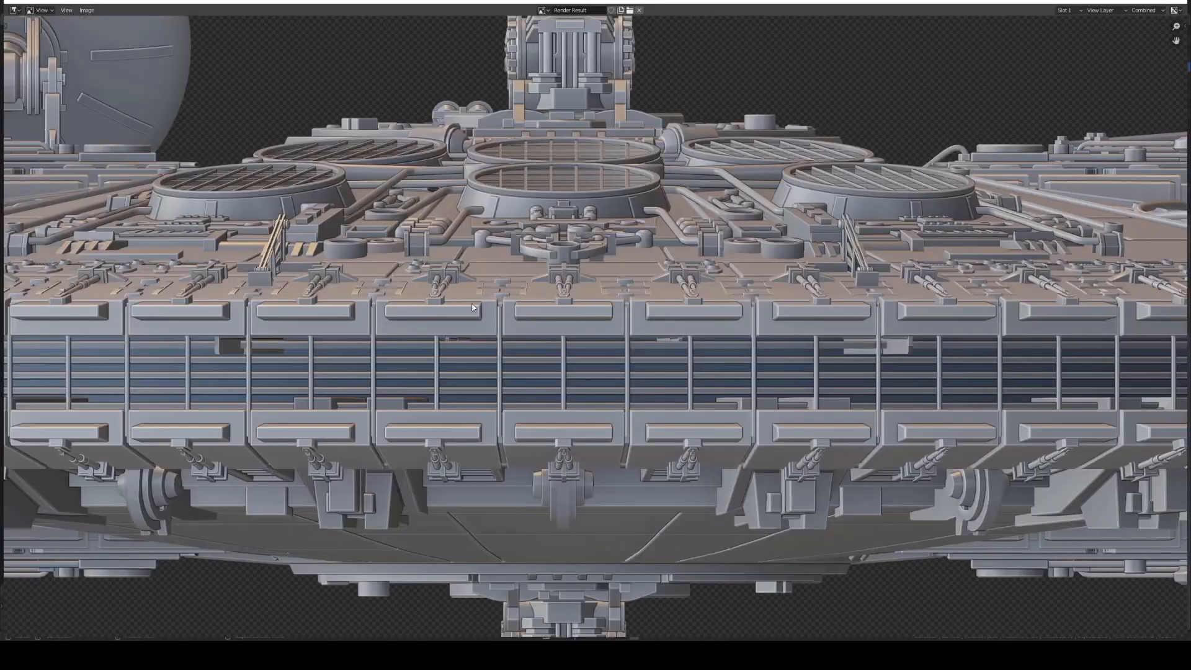
{"action": "scroll", "coordinate": [471, 304], "scroll_direction": "down", "scroll_amount": 4}
{"action": "left_click", "coordinate": [87, 9]}
{"action": "left_click", "coordinate": [103, 76]}
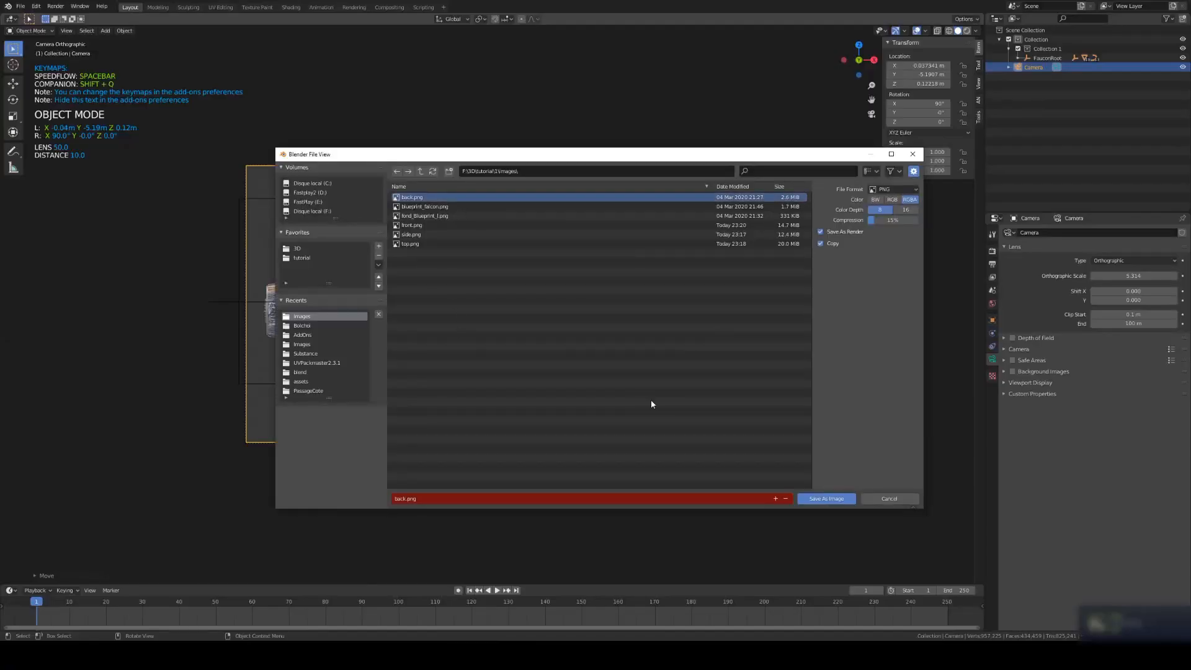
{"action": "left_click", "coordinate": [826, 499]}
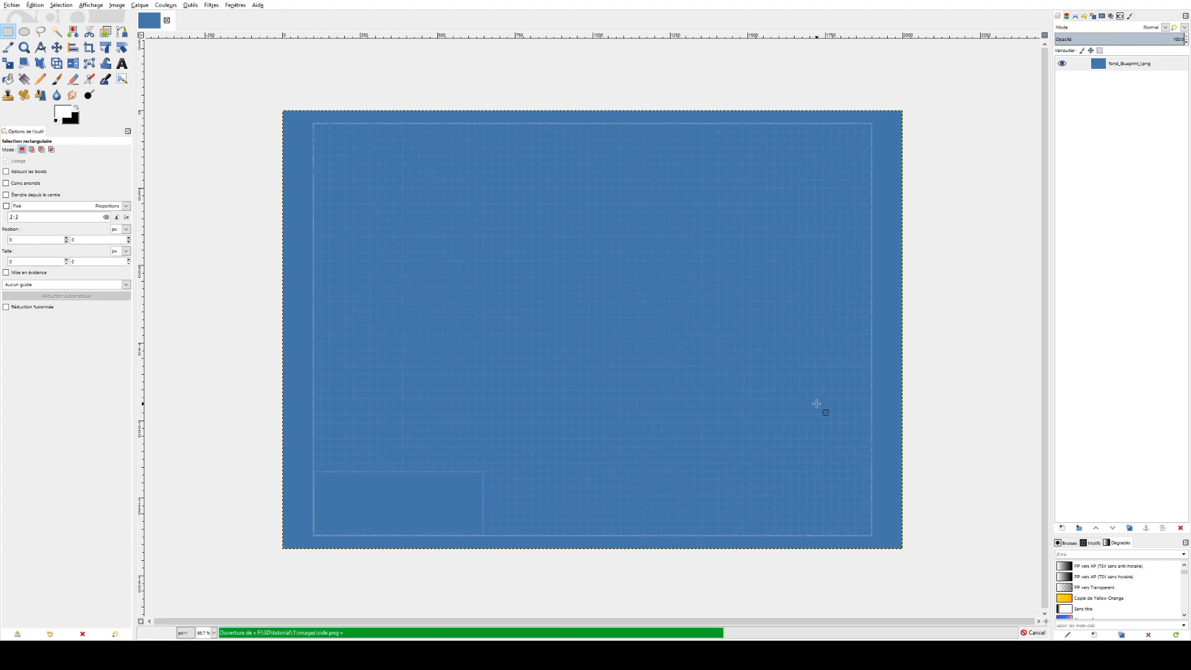
- In GIMP, apply the Dégradé d'image edge-detection filter with Magnitude output to the side.png layer
{"action": "left_click", "coordinate": [212, 5]}
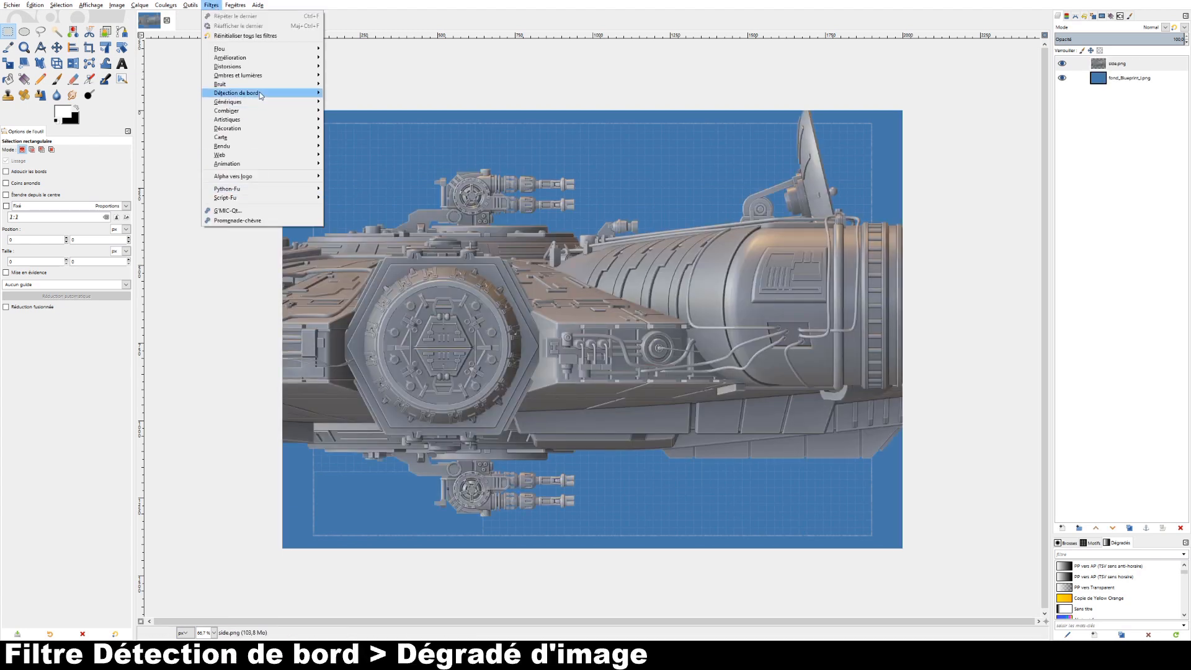
{"action": "mouse_move", "coordinate": [260, 95]}
{"action": "left_click", "coordinate": [358, 142]}
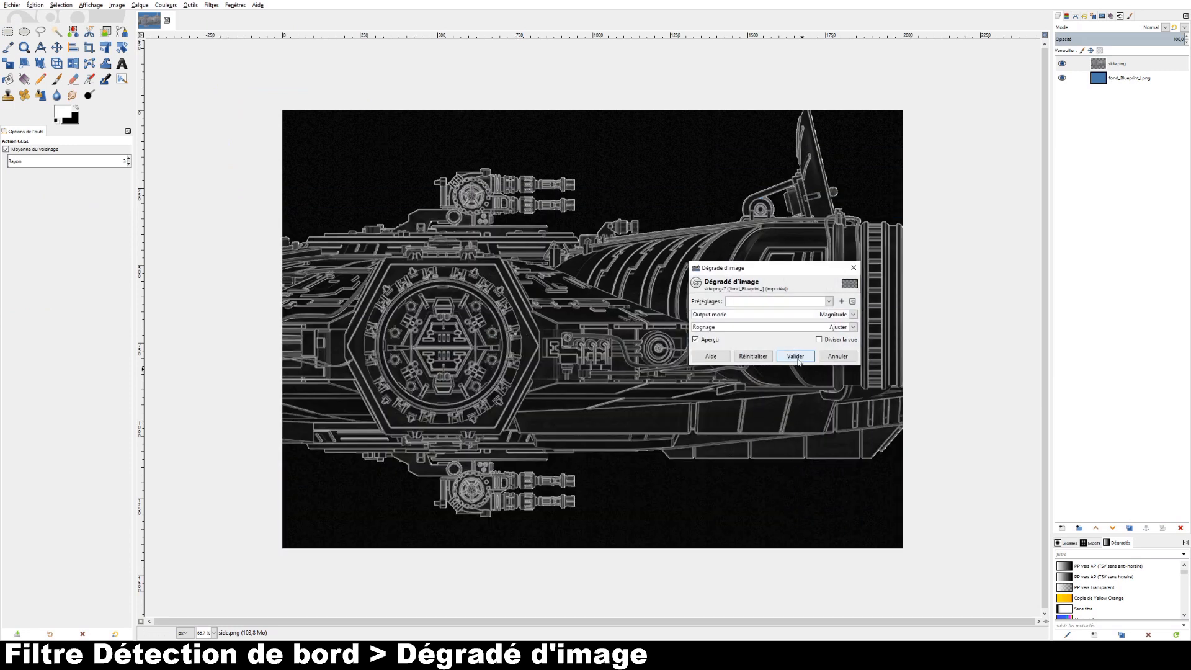
{"action": "left_click", "coordinate": [798, 360]}
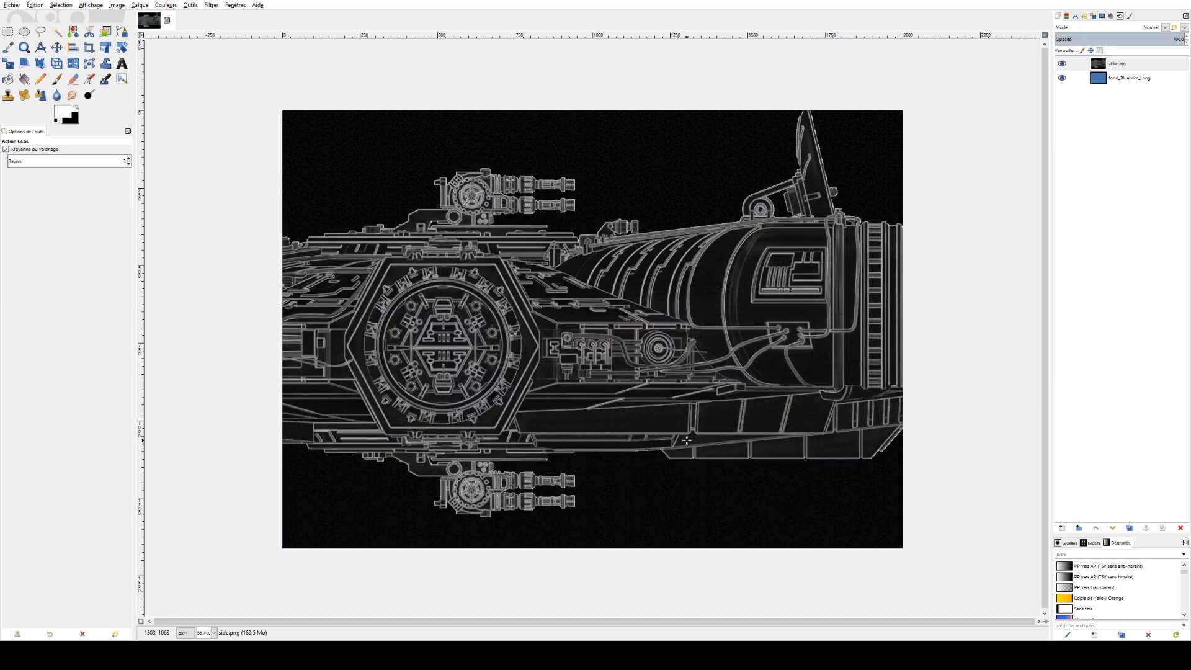
- Brighten the side.png outlines with the Bluprint2 Curves preset, comparing the preview on and off before applying it
{"action": "left_click", "coordinate": [191, 5]}
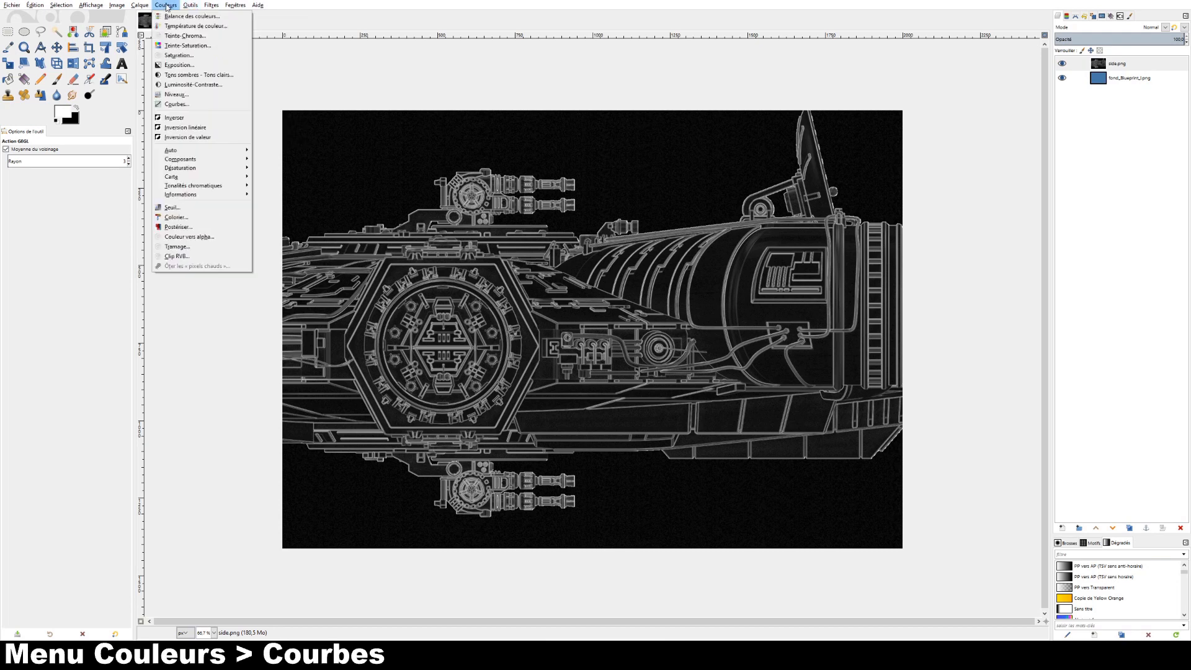
{"action": "left_click", "coordinate": [177, 104]}
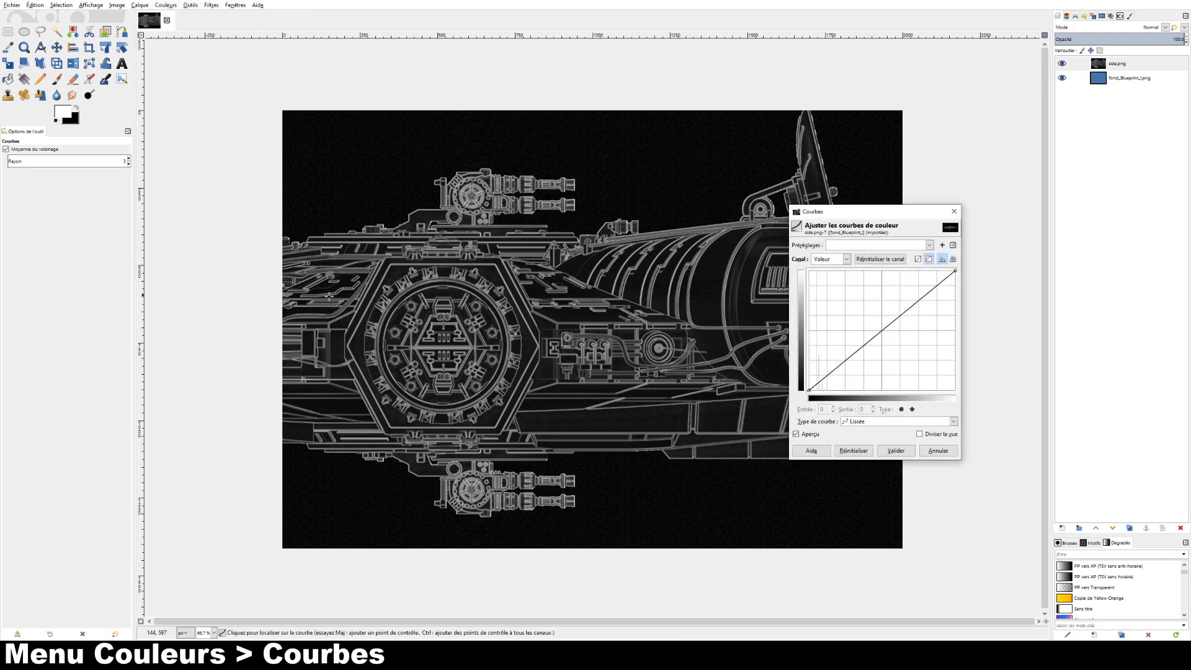
{"action": "left_click", "coordinate": [929, 246]}
{"action": "left_click", "coordinate": [868, 376]}
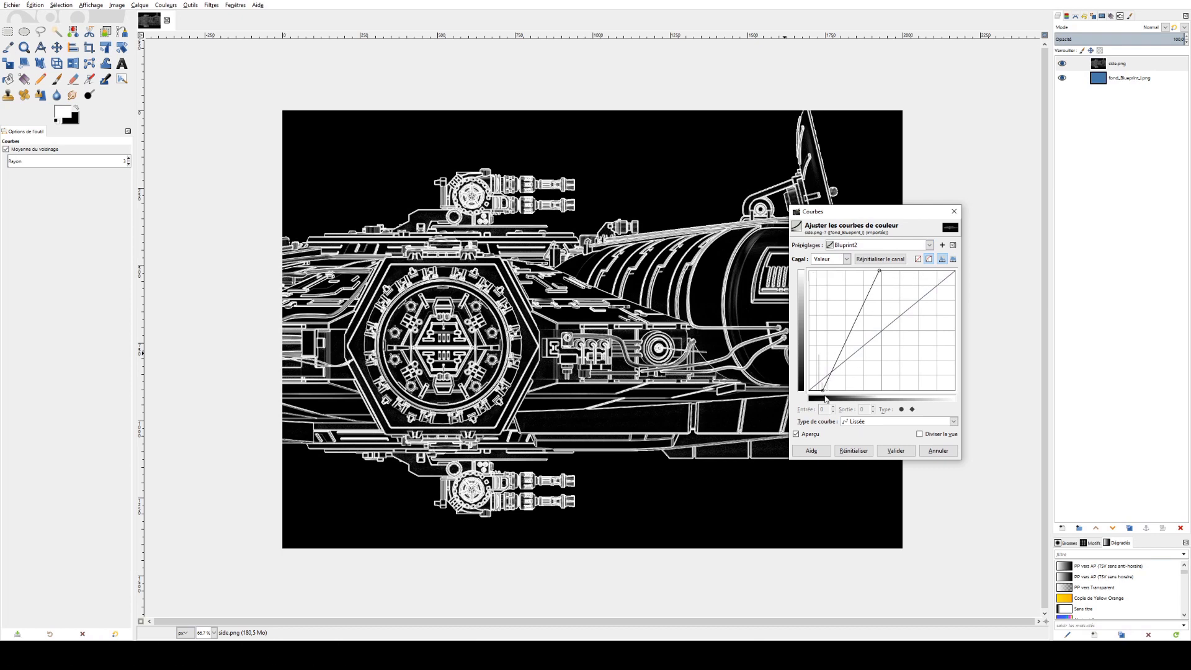
{"action": "left_click", "coordinate": [801, 436]}
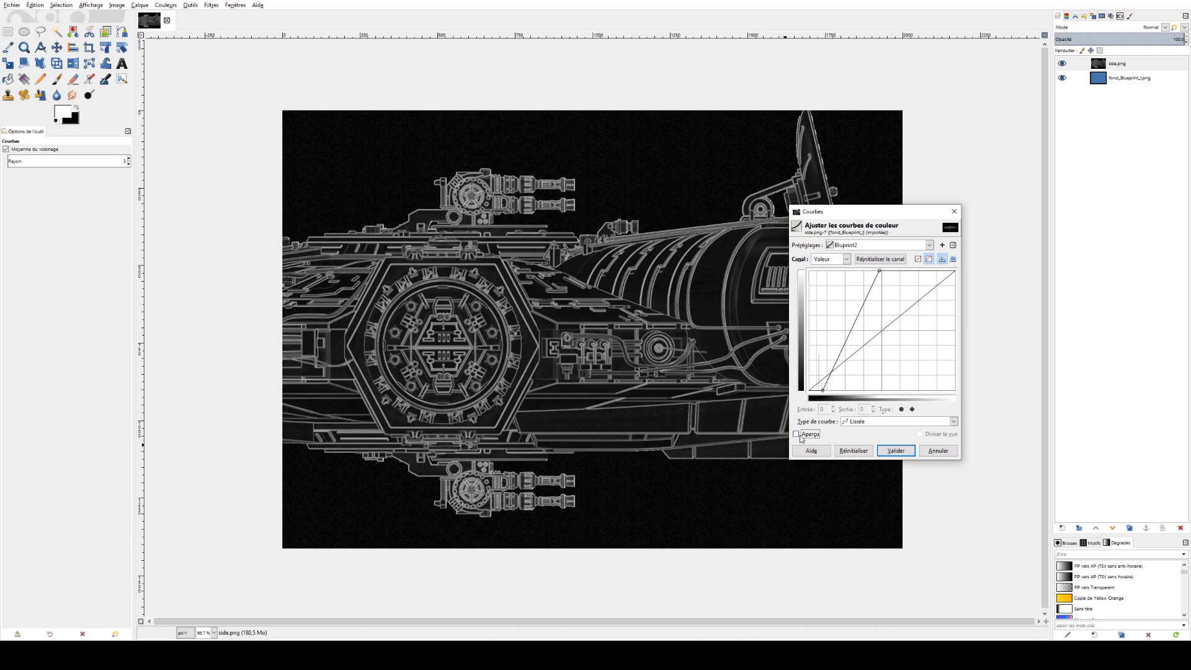
{"action": "left_click", "coordinate": [801, 435]}
{"action": "double_click", "coordinate": [800, 435]}
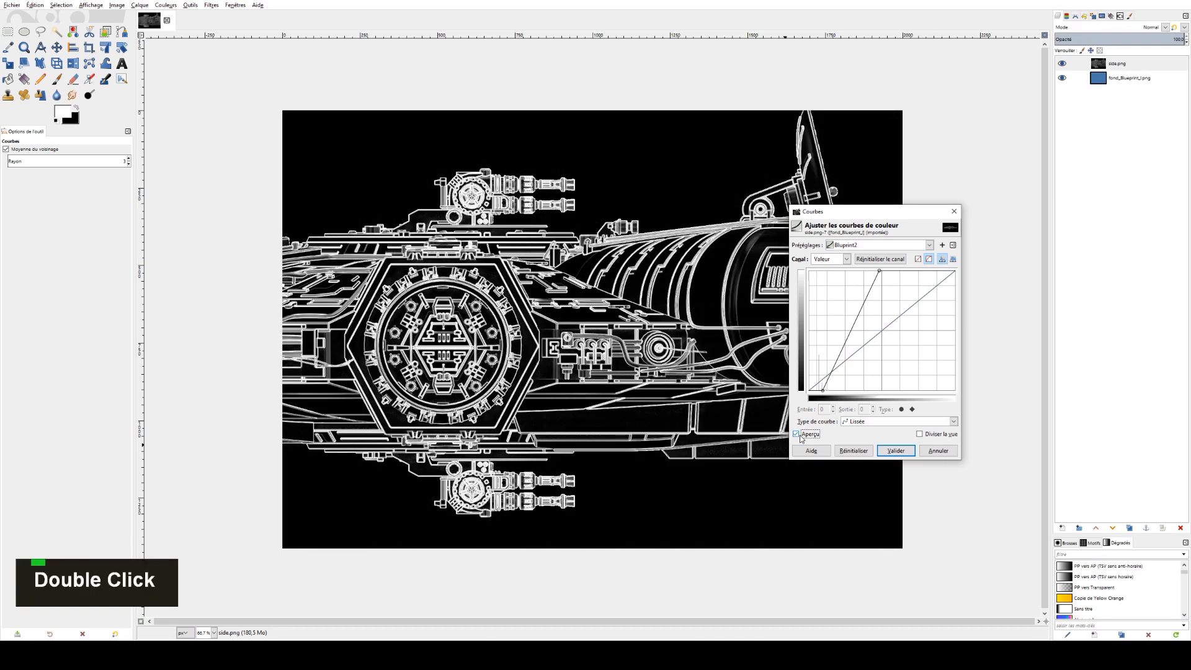
{"action": "left_click", "coordinate": [904, 455]}
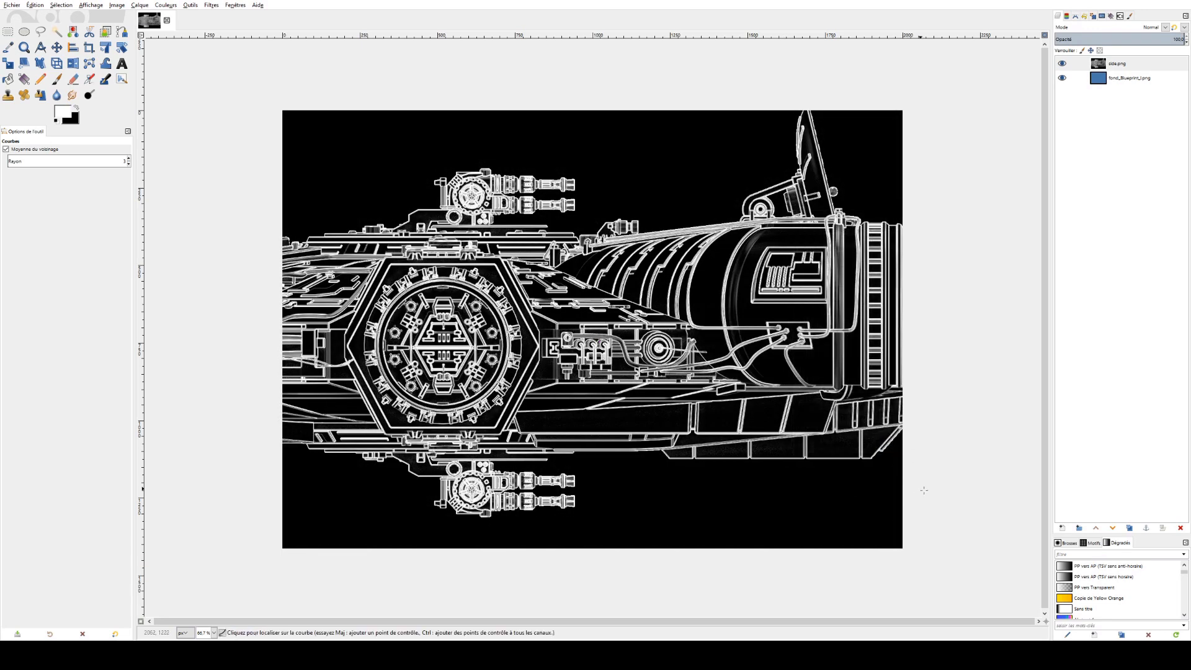
- Set the blending mode of the side.png layer to Écran so its lines overlay the blueprint background
{"action": "left_click", "coordinate": [1126, 62]}
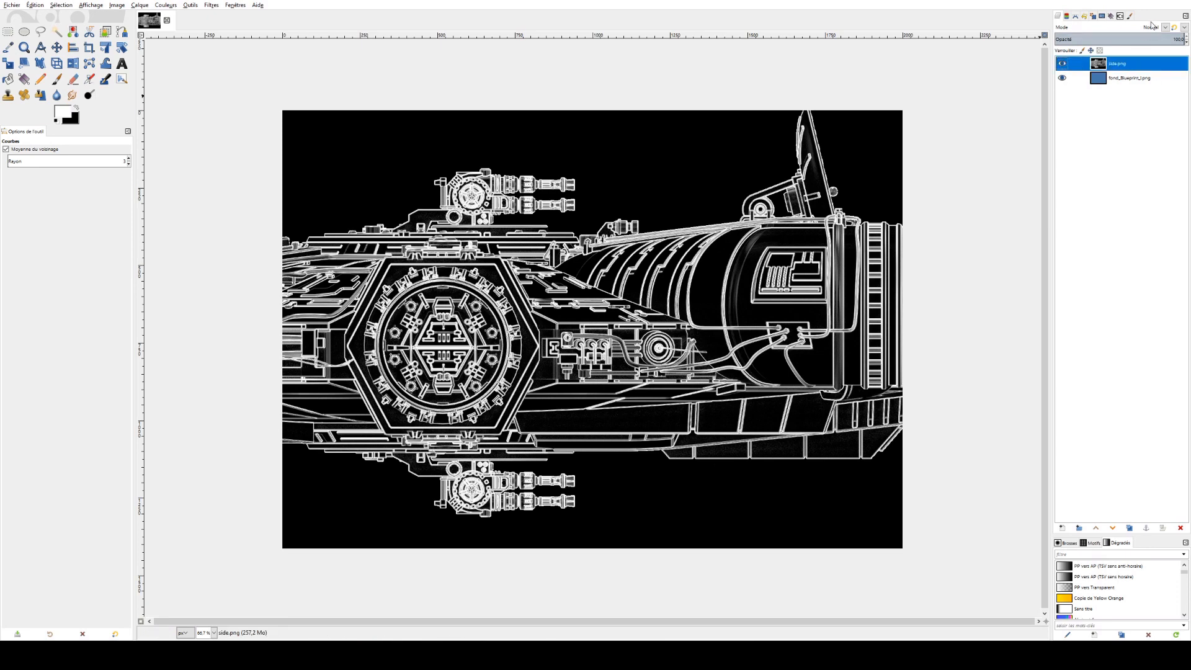
{"action": "left_click", "coordinate": [1165, 27]}
{"action": "left_click", "coordinate": [1111, 80]}
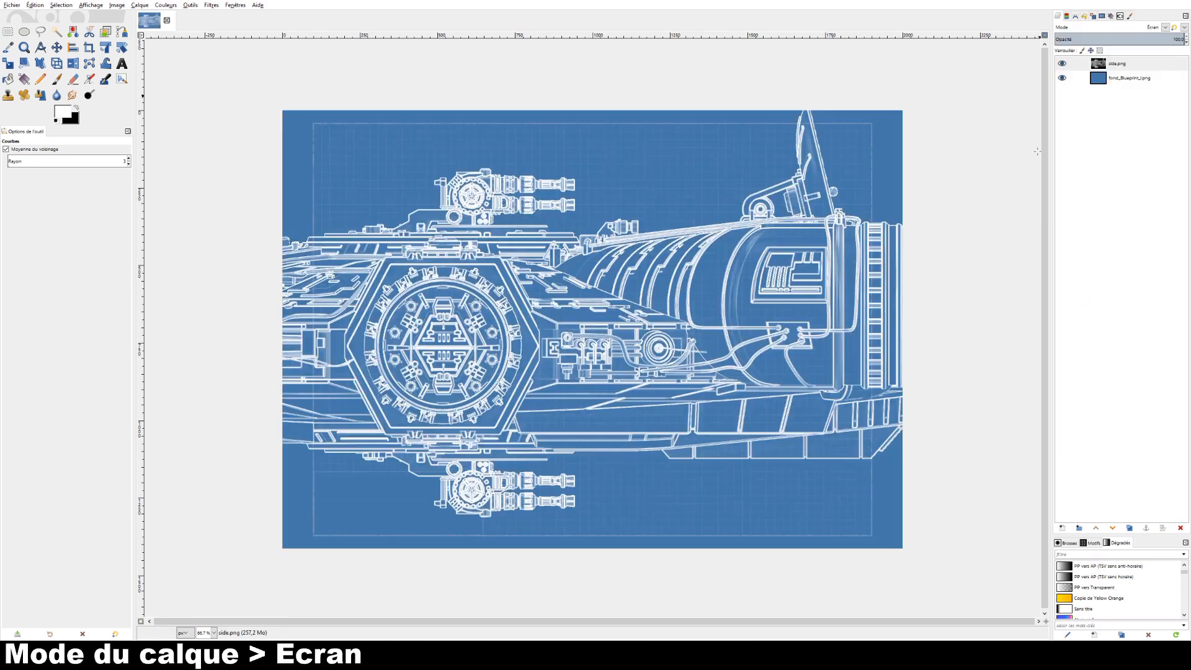
- Scale the side.png layer down proportionally so the whole side view fits inside the blueprint sheet
{"action": "left_click", "coordinate": [8, 63]}
{"action": "left_click", "coordinate": [832, 466]}
{"action": "scroll", "coordinate": [832, 466], "scroll_direction": "down", "scroll_amount": 3, "text": "ctrl"}
{"action": "left_click_drag", "start_coordinate": [932, 604], "coordinate": [427, 380], "text": "ctrl"}
{"action": "left_click", "coordinate": [1012, 101]}
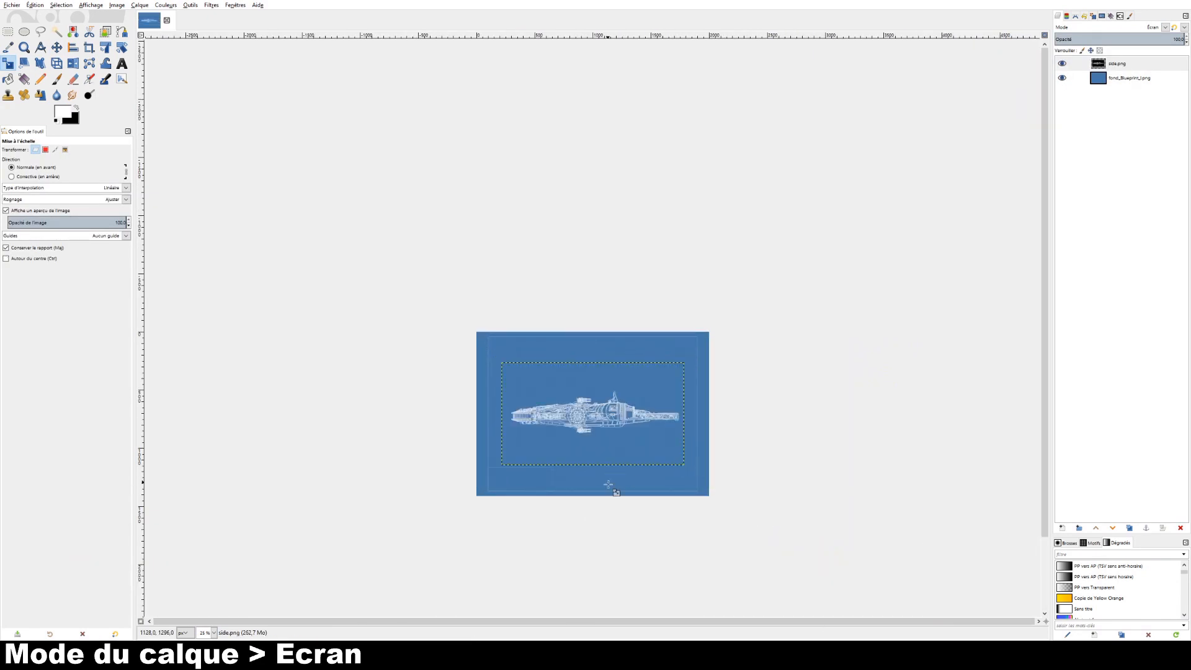
- Scale the side.png layer further to about 1280 × 722 px around its centre and move it to the sheet's upper left
{"action": "scroll", "coordinate": [608, 485], "scroll_direction": "up", "scroll_amount": 3, "text": "ctrl"}
{"action": "left_click", "coordinate": [706, 368]}
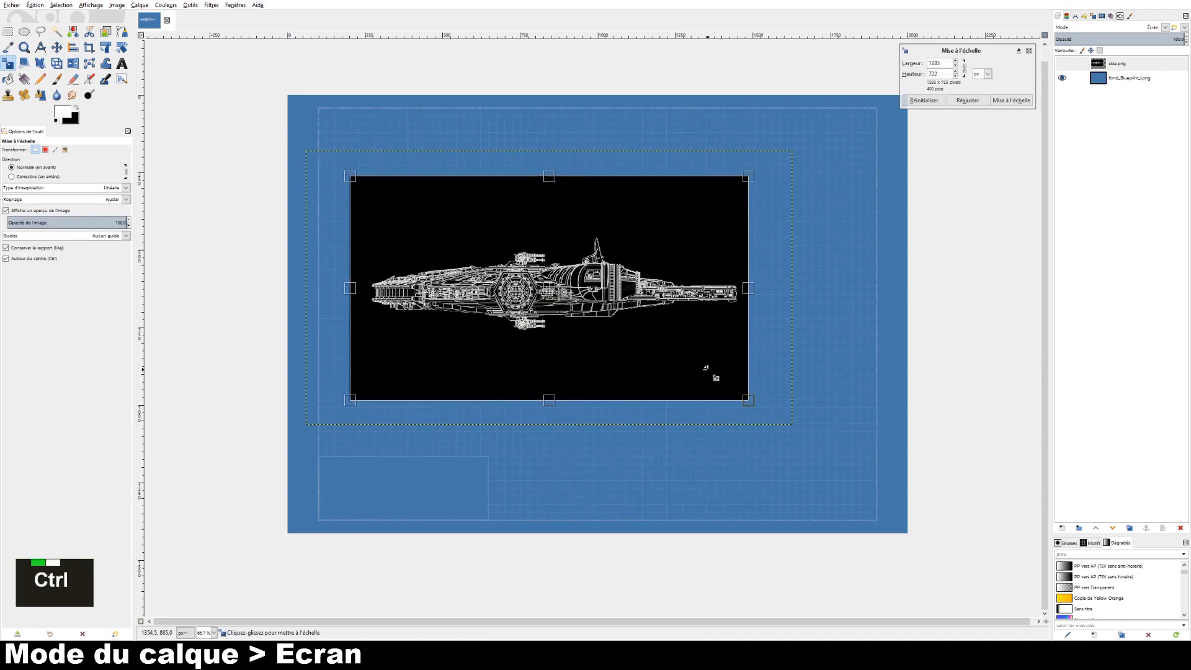
{"action": "key", "text": "Return"}
{"action": "key", "text": "m"}
{"action": "left_click_drag", "start_coordinate": [539, 305], "coordinate": [496, 188]}
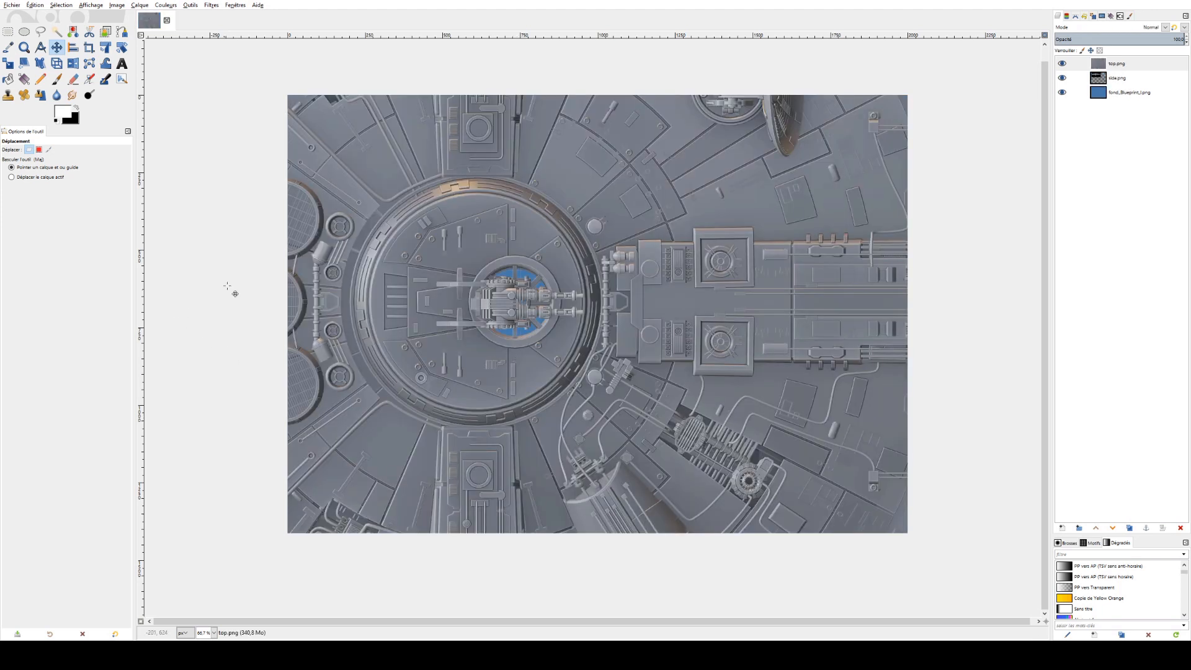
- Apply the Dégradé d'image edge-detection filter with Magnitude output to the top.png layer
{"action": "left_click", "coordinate": [212, 5]}
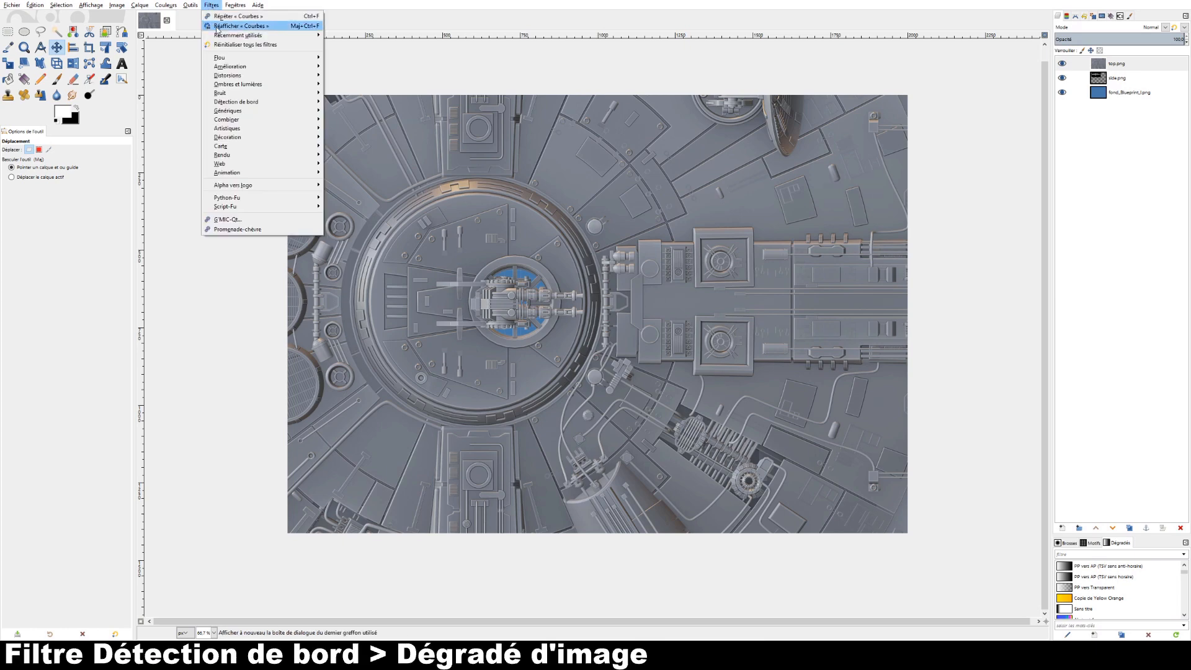
{"action": "mouse_move", "coordinate": [245, 37]}
{"action": "left_click", "coordinate": [359, 46]}
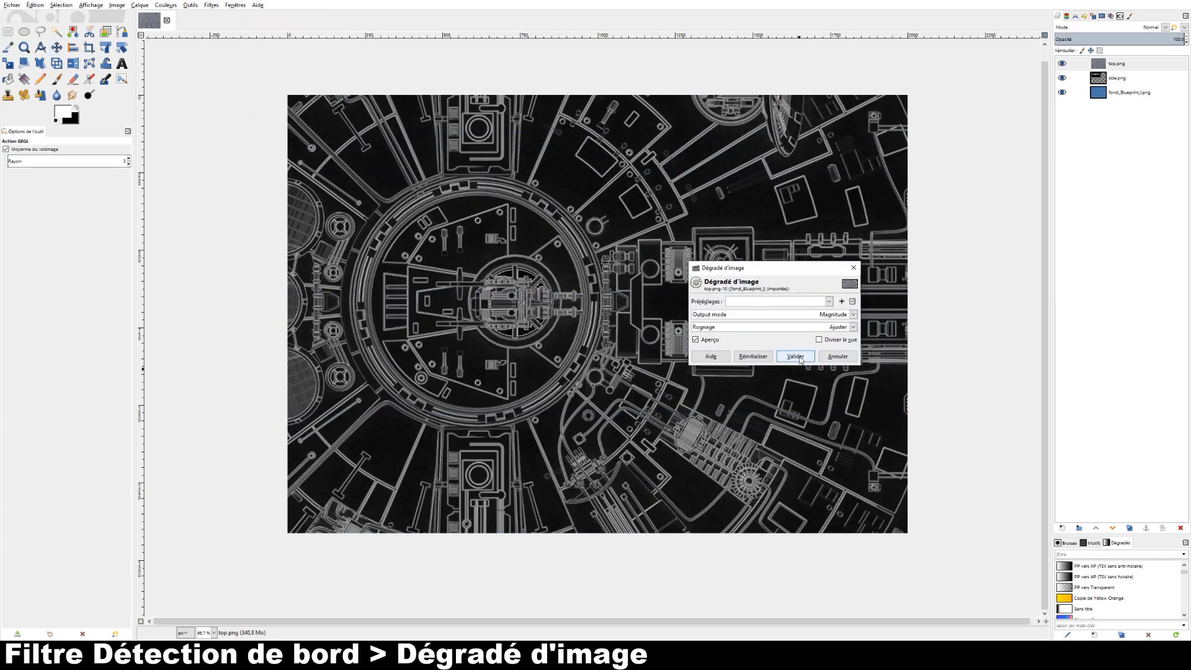
{"action": "left_click", "coordinate": [794, 358]}
- Brighten the top.png outlines with the saved blueprint Curves preset and set the layer's blending mode to Écran
{"action": "left_click", "coordinate": [212, 5]}
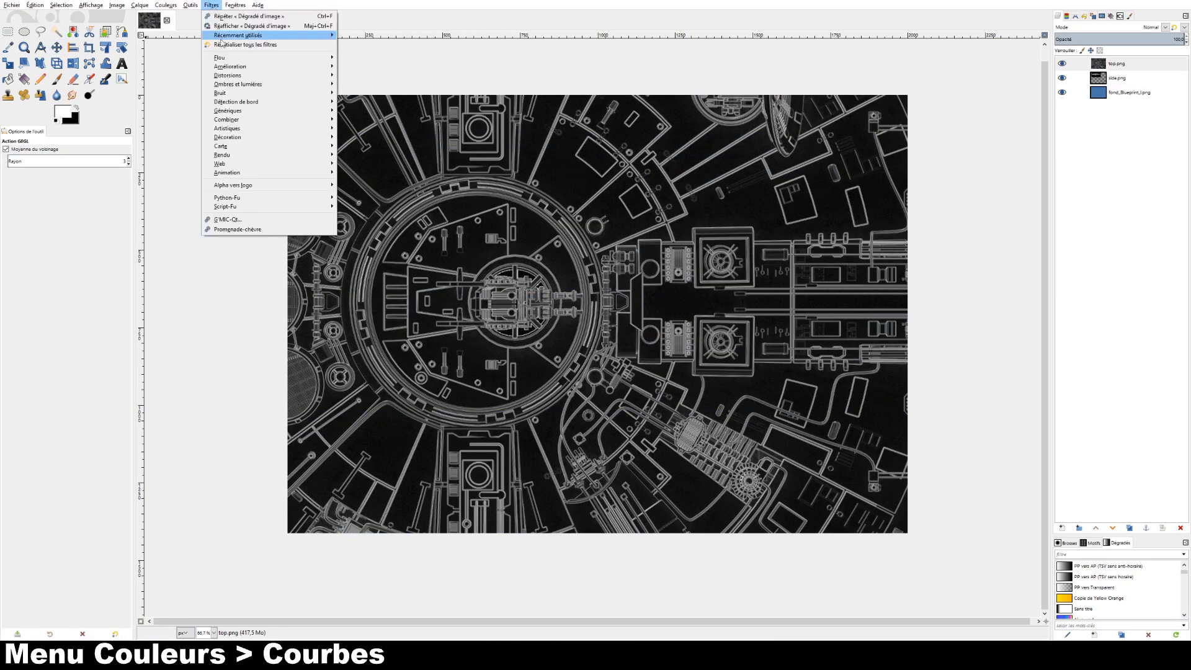
{"action": "mouse_move", "coordinate": [295, 38]}
{"action": "left_click", "coordinate": [366, 46]}
{"action": "left_click", "coordinate": [875, 245]}
{"action": "left_click", "coordinate": [869, 255]}
{"action": "left_click", "coordinate": [896, 452]}
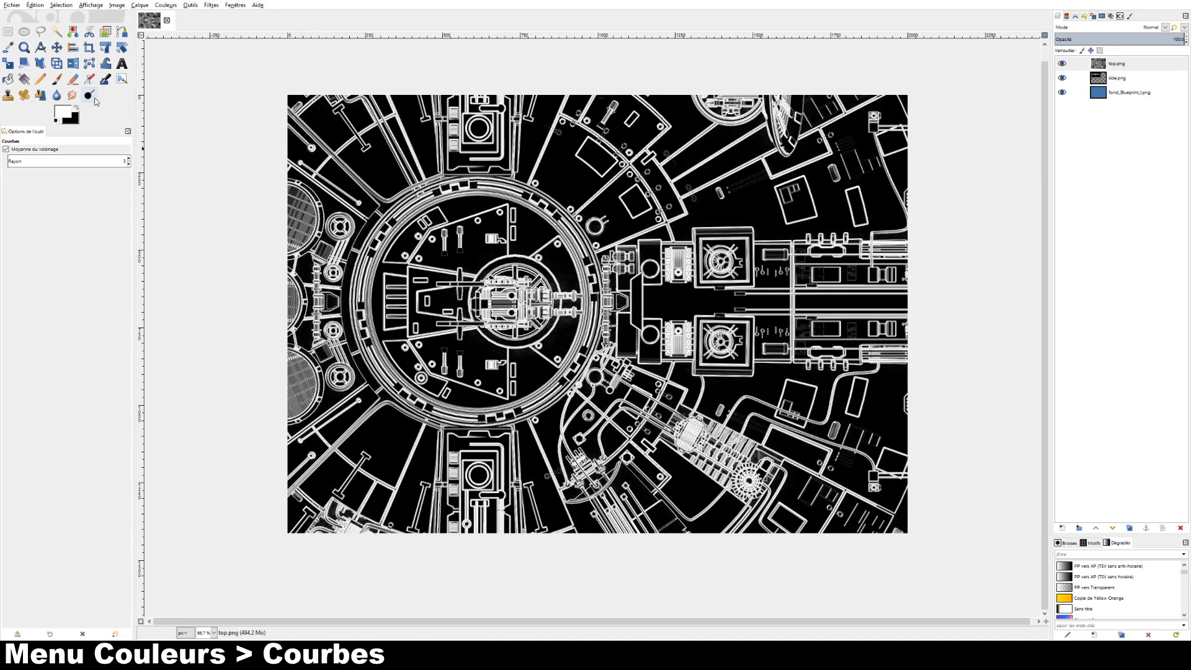
{"action": "left_click", "coordinate": [1153, 27]}
{"action": "left_click", "coordinate": [1092, 95]}
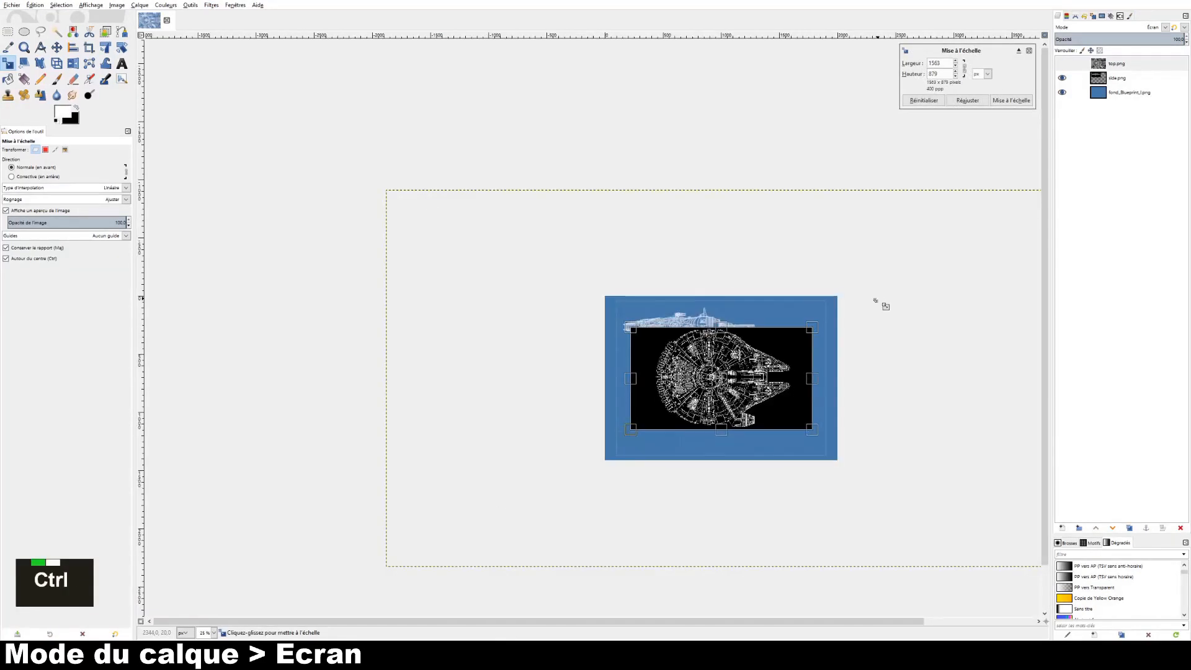
- Scale the top.png layer to about 1427 × 803 px and place it directly beneath the side view
{"action": "left_click", "coordinate": [56, 48]}
{"action": "scroll", "coordinate": [674, 410], "scroll_direction": "up", "scroll_amount": 3, "text": "ctrl"}
{"action": "left_click_drag", "start_coordinate": [718, 402], "coordinate": [717, 428]}
{"action": "left_click", "coordinate": [7, 63]}
{"action": "left_click_drag", "start_coordinate": [608, 403], "coordinate": [627, 393]}
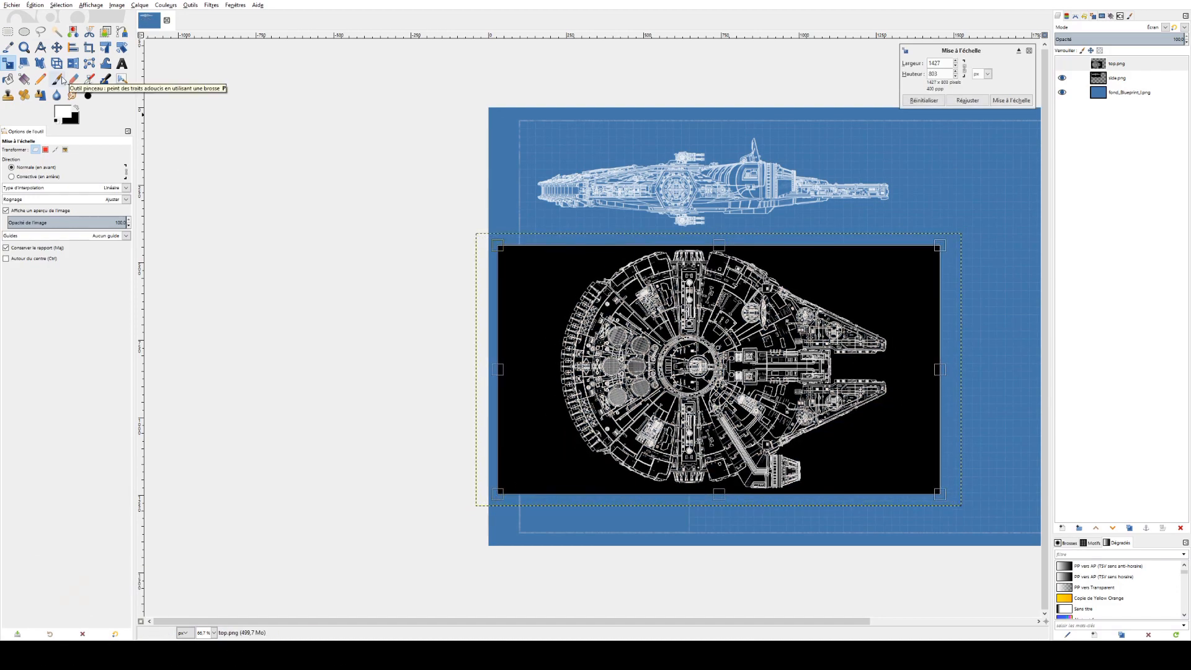
{"action": "left_click", "coordinate": [57, 48]}
{"action": "left_click_drag", "start_coordinate": [691, 351], "coordinate": [673, 340]}
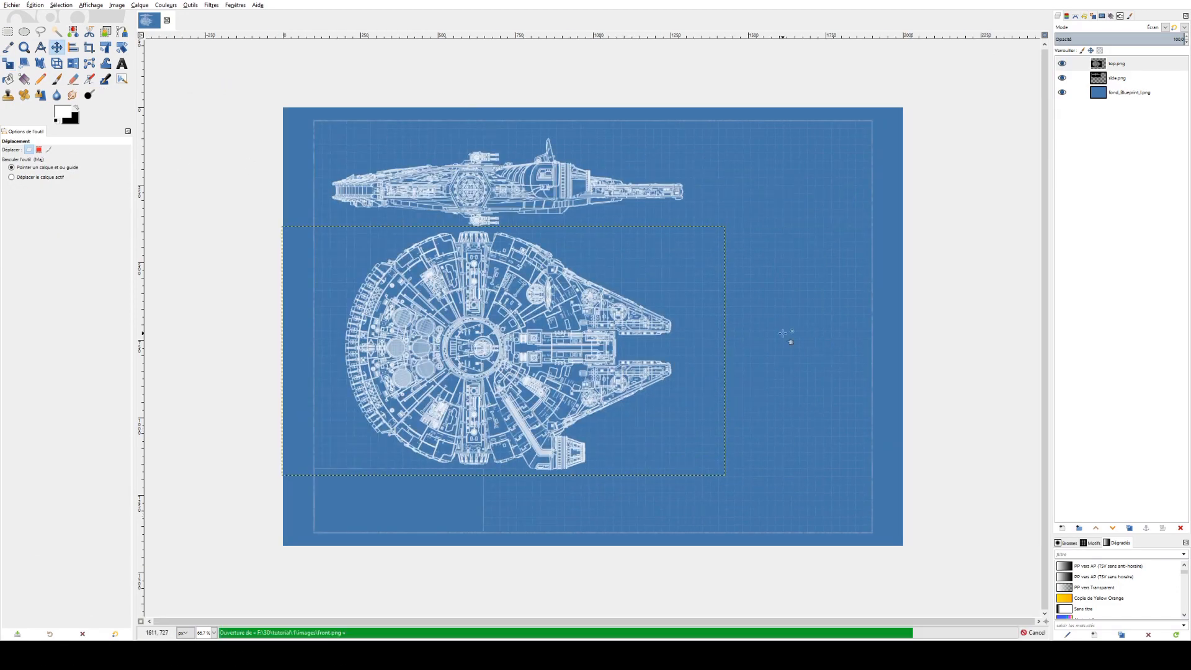
- Scale the front.png layer and place the front view at the sheet's upper right and the back view at its lower right
{"action": "key", "text": "shift+s"}
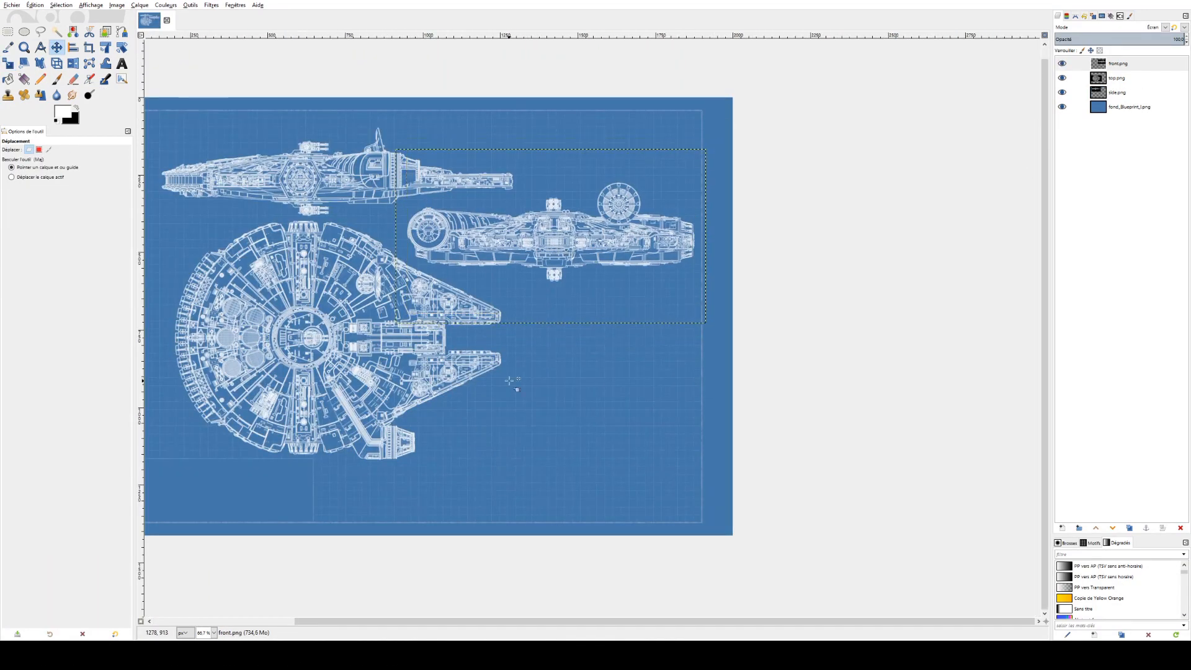
{"action": "scroll", "coordinate": [382, 267], "scroll_direction": "down", "scroll_amount": 4, "text": "ctrl"}
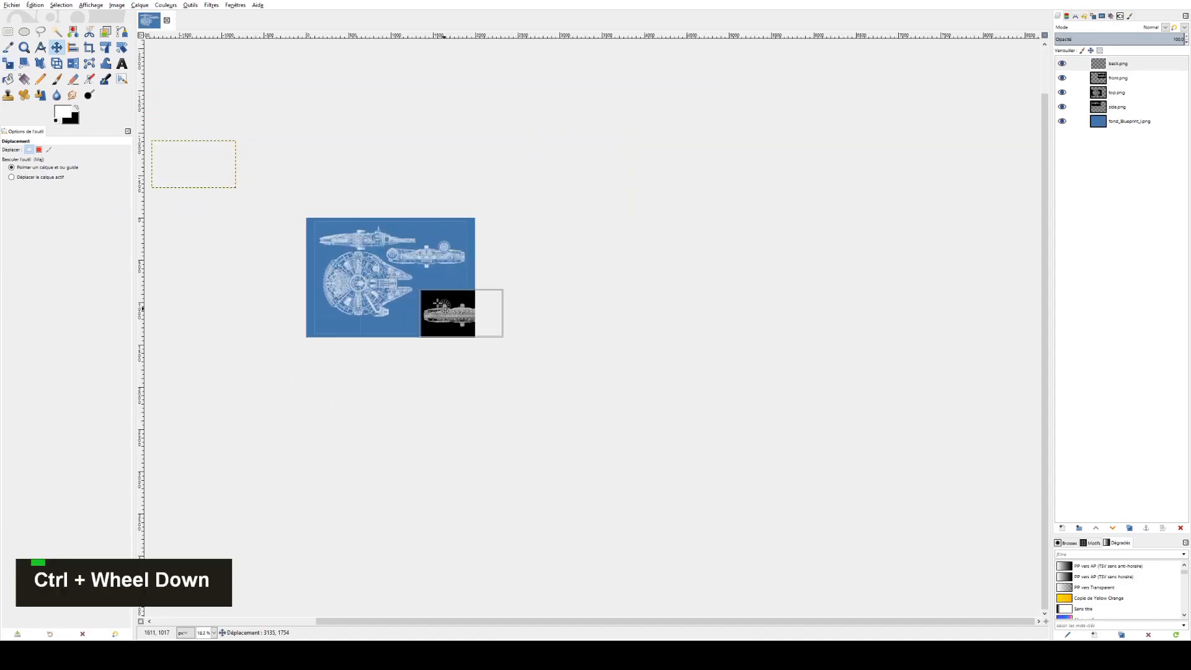
{"action": "scroll", "coordinate": [393, 282], "scroll_direction": "up", "scroll_amount": 5, "text": "ctrl"}
{"action": "scroll", "coordinate": [766, 452], "scroll_direction": "down", "scroll_amount": 1, "text": "ctrl"}
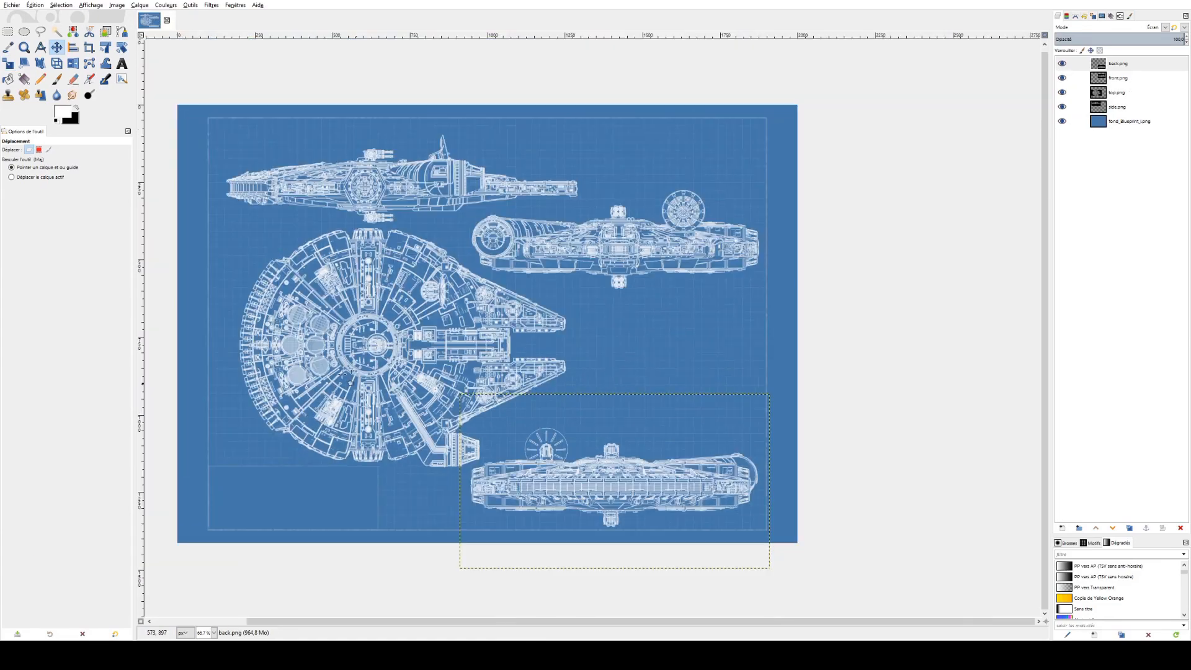
- Add white Aurabesh text reading "Millenium" and "Falcon" on two lines in the sheet's lower-left title box, above the background layer
{"action": "left_click", "coordinate": [1129, 121]}
{"action": "left_click", "coordinate": [8, 32]}
{"action": "key", "text": "ctrl+a"}
{"action": "left_click", "coordinate": [123, 63]}
{"action": "left_click_drag", "start_coordinate": [208, 466], "coordinate": [377, 530]}
{"action": "type", "text": "Millenium"}
{"action": "key", "text": "Return"}
{"action": "type", "text": "Falcon"}
- Adjust the title text's size, add a third line reading "Han Solo", and export the finished blueprint image
{"action": "double_click", "coordinate": [294, 440]}
{"action": "type", "text": "Han Solo"}
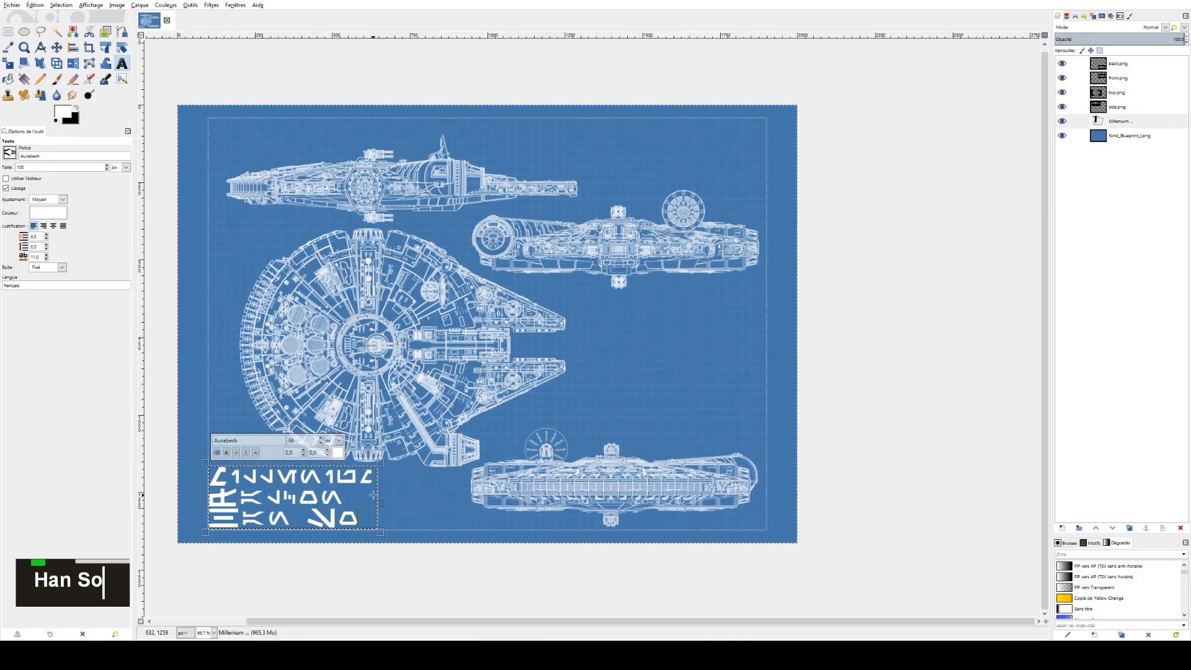
{"action": "left_click_drag", "start_coordinate": [210, 516], "coordinate": [360, 517]}
{"action": "key", "text": "shift+ctrl+e"}
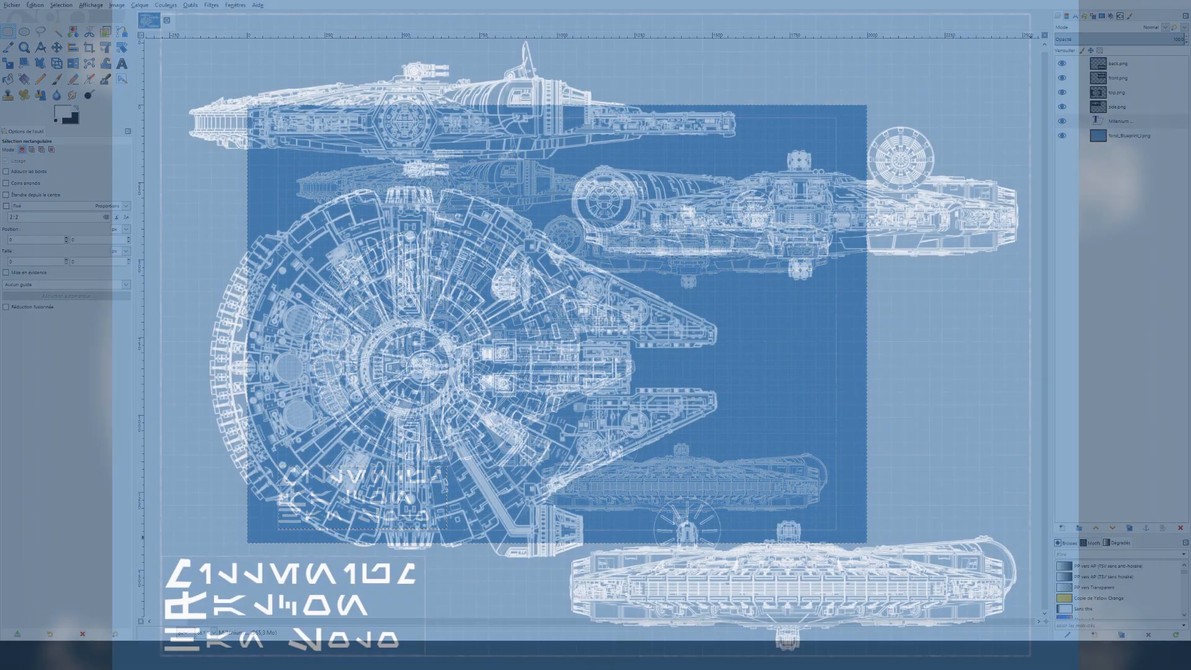